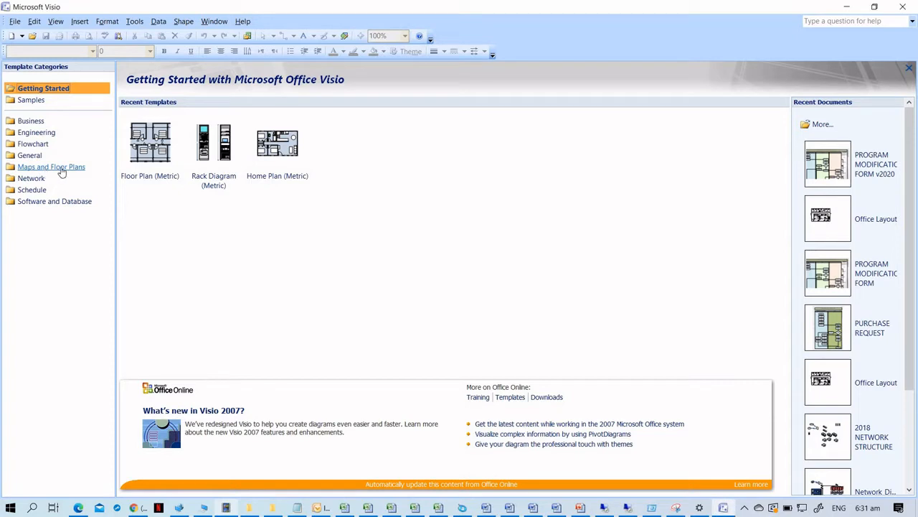
- Create a new drawing from the Floor Plan template in the Maps and Floor Plans category
left_click(62, 169)
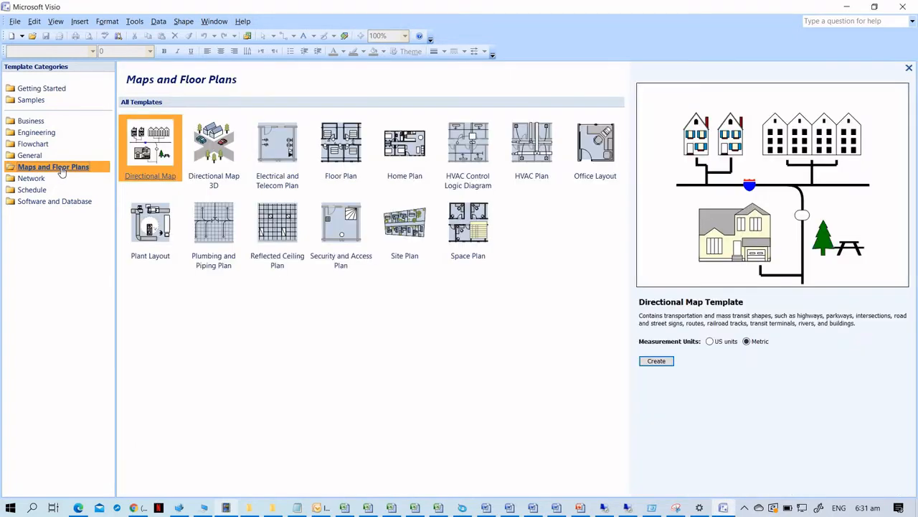
double_click(341, 155)
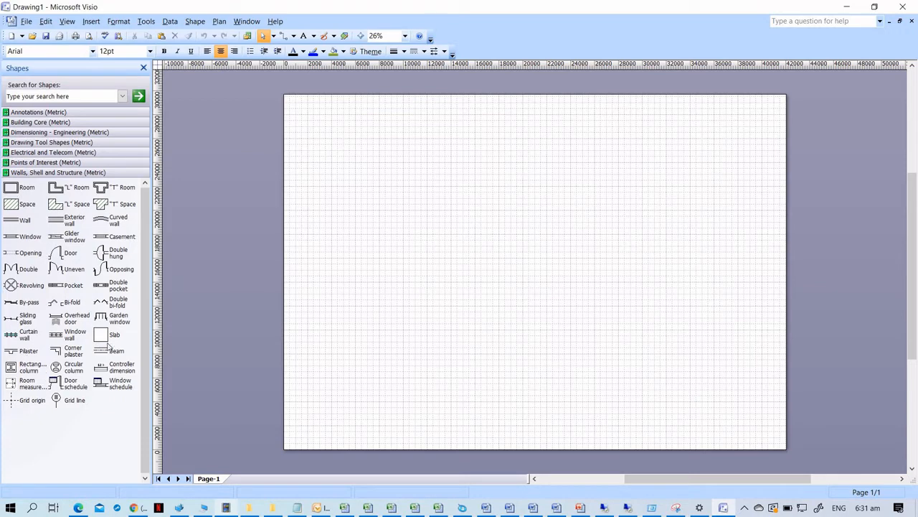
- Place a Room shape on the upper-left part of the page and resize it to about 8500 by 7083 mm
left_click(16, 189)
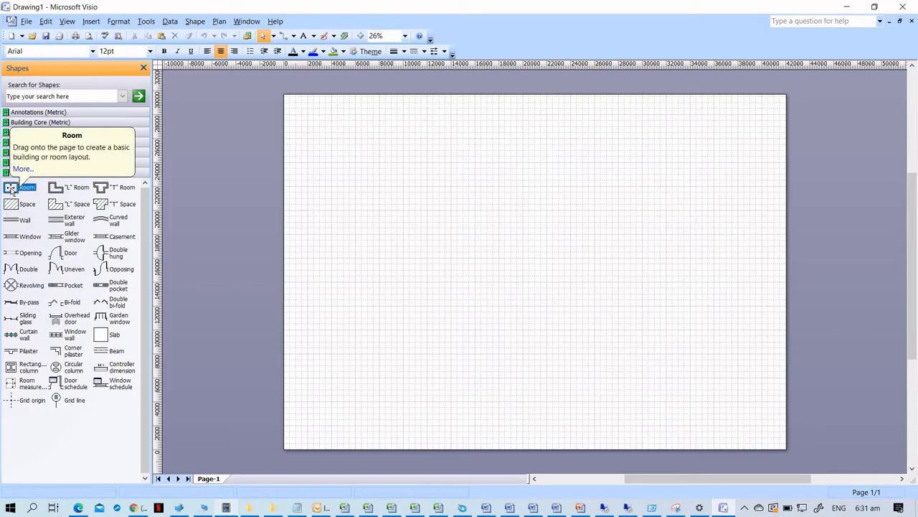
left_click_drag(10, 188, 35, 193)
left_click_drag(341, 287, 733, 403)
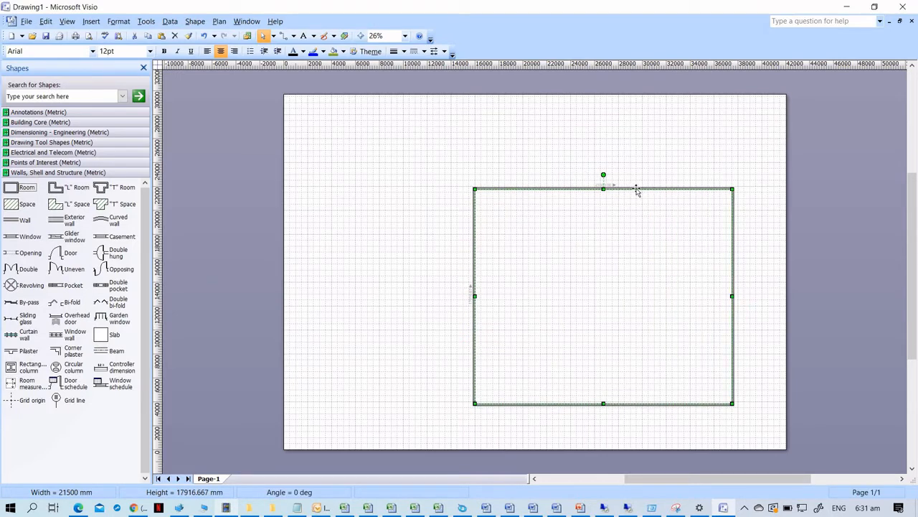
left_click_drag(514, 147, 529, 157)
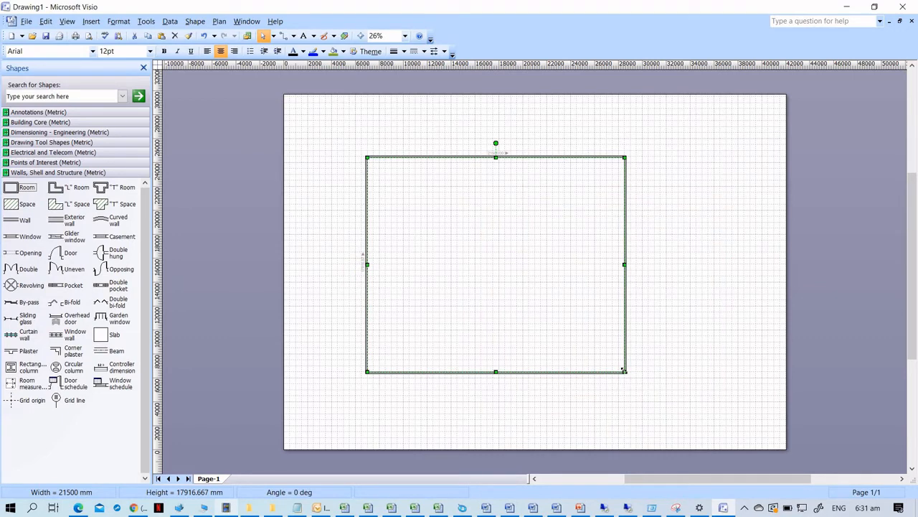
left_click_drag(600, 350, 446, 224)
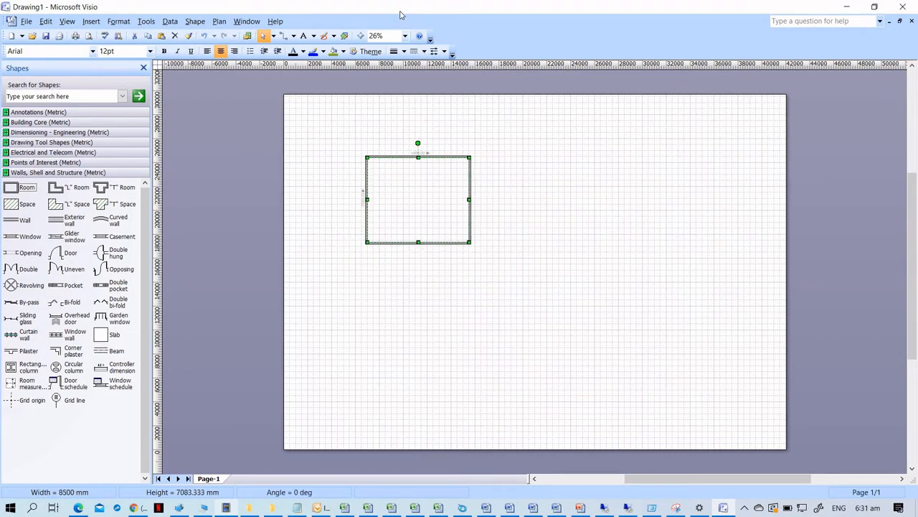
- Enclose the room's upper-left corner with a vertical interior wall about 3667 mm long and a horizontal one 3000 mm long
left_click(405, 36)
key("Down")
key("Down")
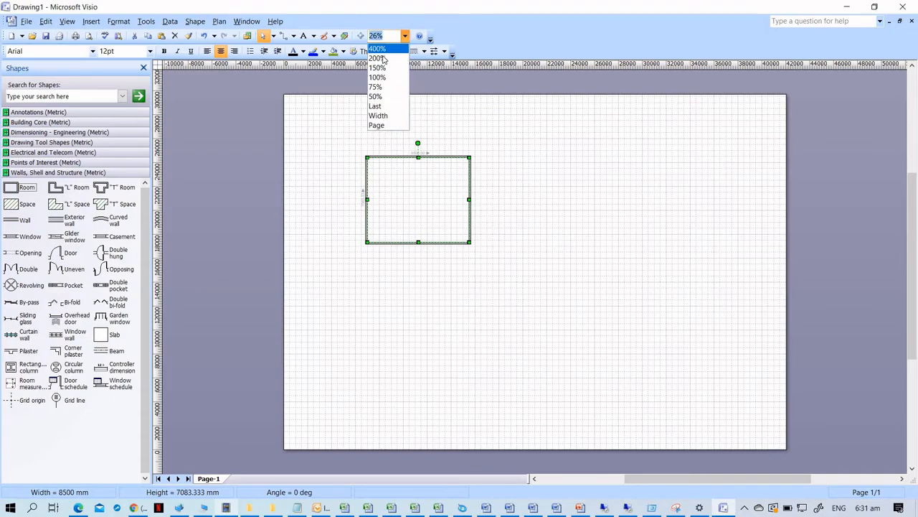
key("Return")
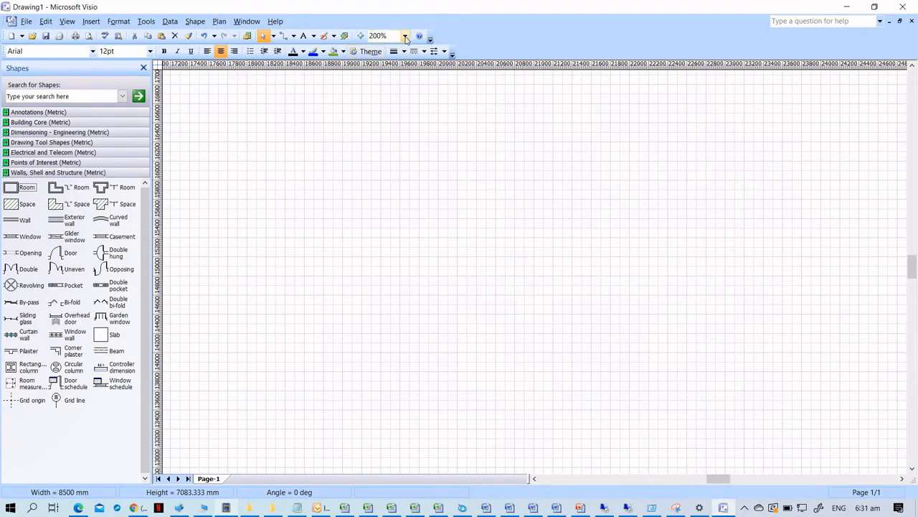
left_click(405, 36)
key("Down")
key("Down")
key("Return")
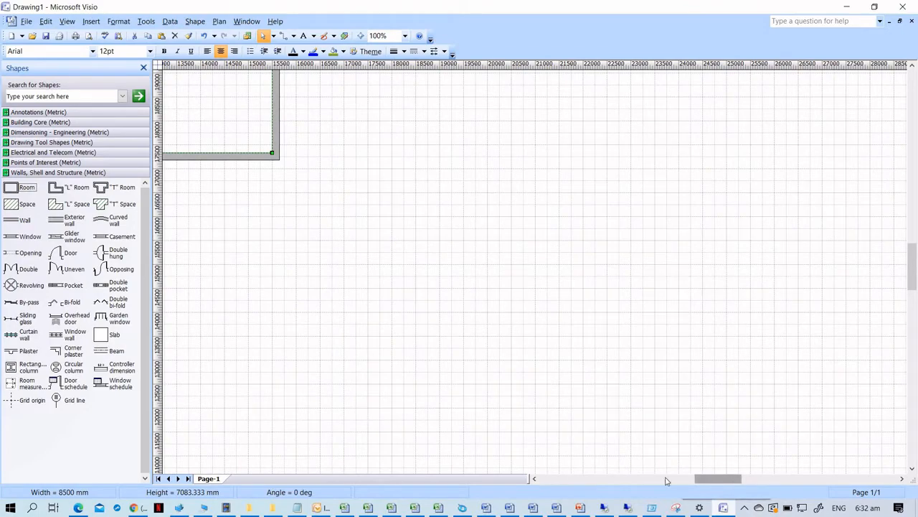
left_click(657, 480)
left_click_drag(682, 481, 711, 481)
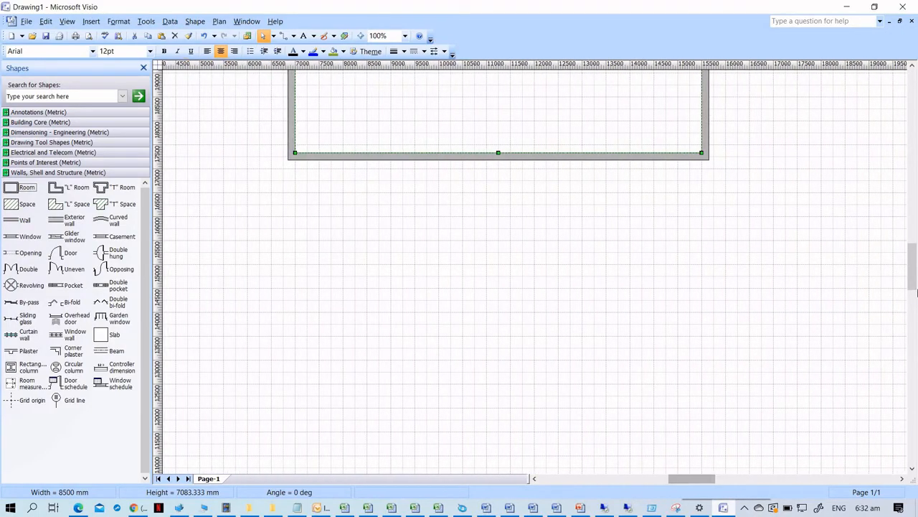
left_click_drag(914, 283, 909, 231)
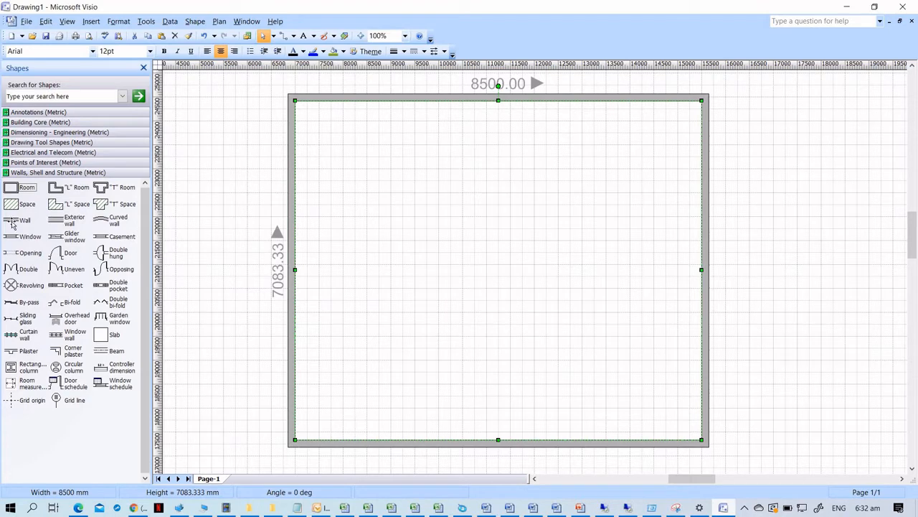
left_click_drag(11, 224, 512, 103)
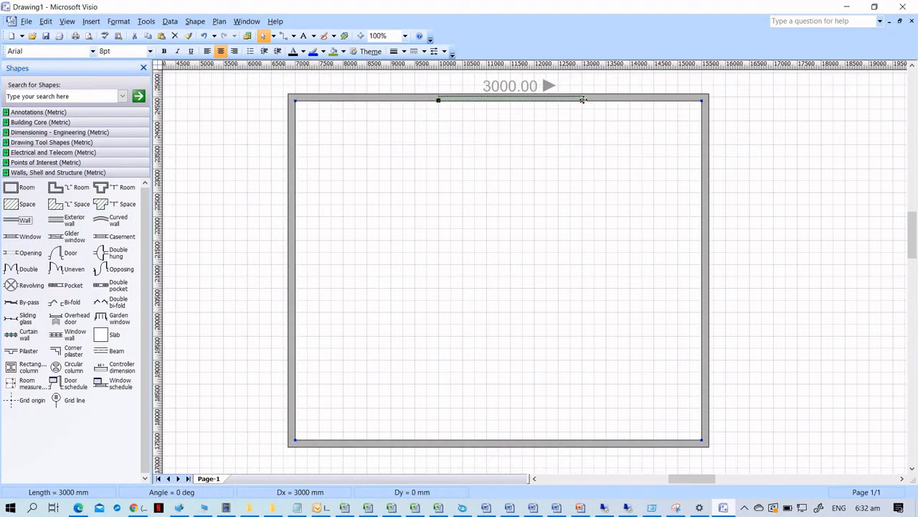
left_click_drag(552, 211, 435, 281)
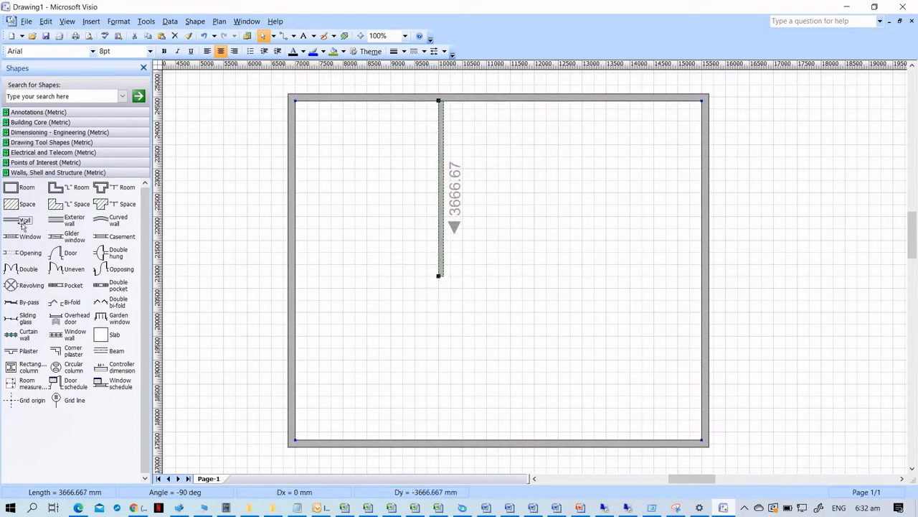
mouse_move(17, 226)
left_mouse_down()
mouse_move(322, 227)
mouse_move(369, 285)
left_mouse_up()
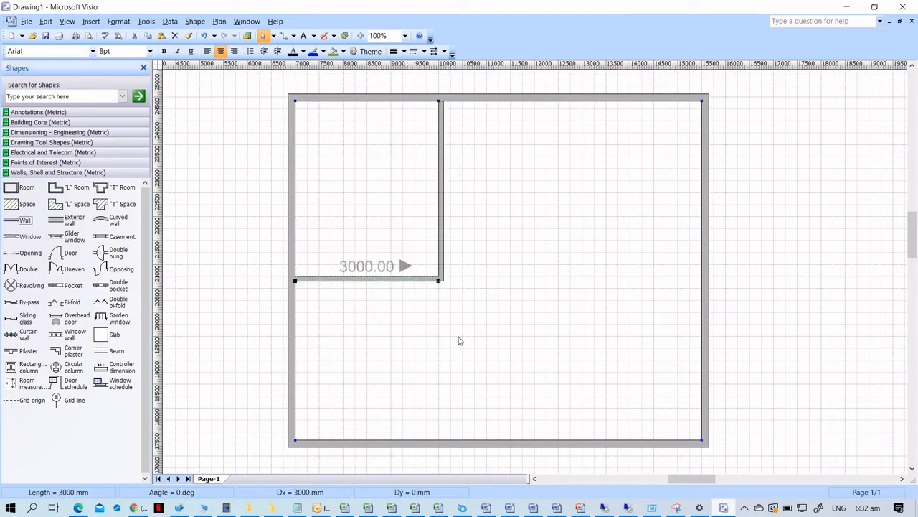
left_click(459, 340)
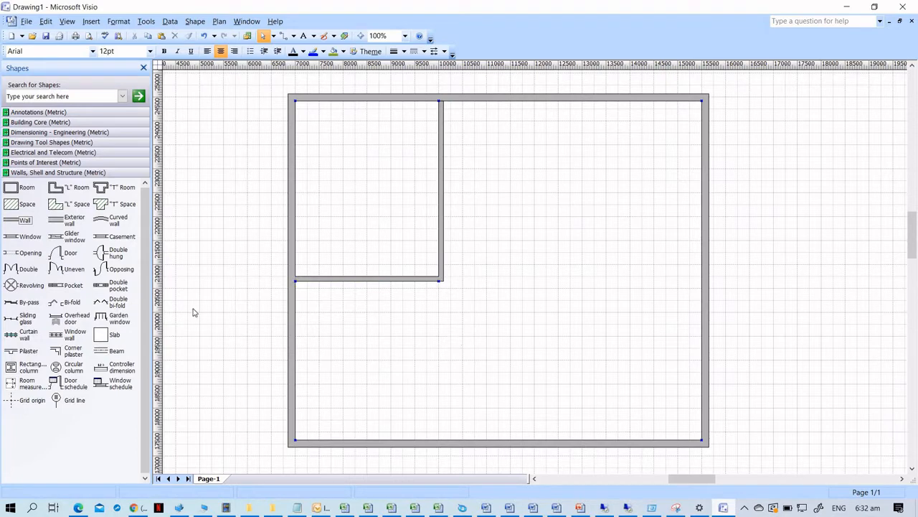
- Add a double door about 700 mm wide to the room's lower wall and turn it to open outward
left_click(61, 257)
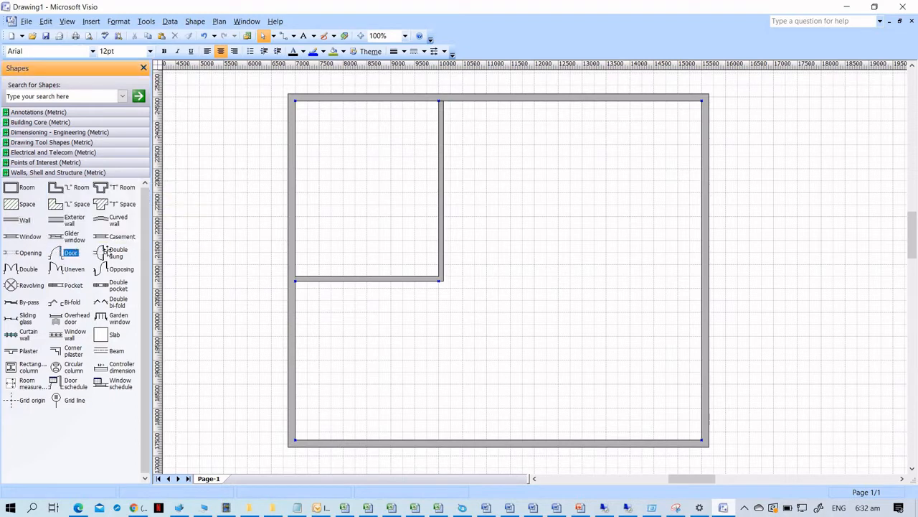
left_click(20, 269)
left_click_drag(20, 271, 500, 455)
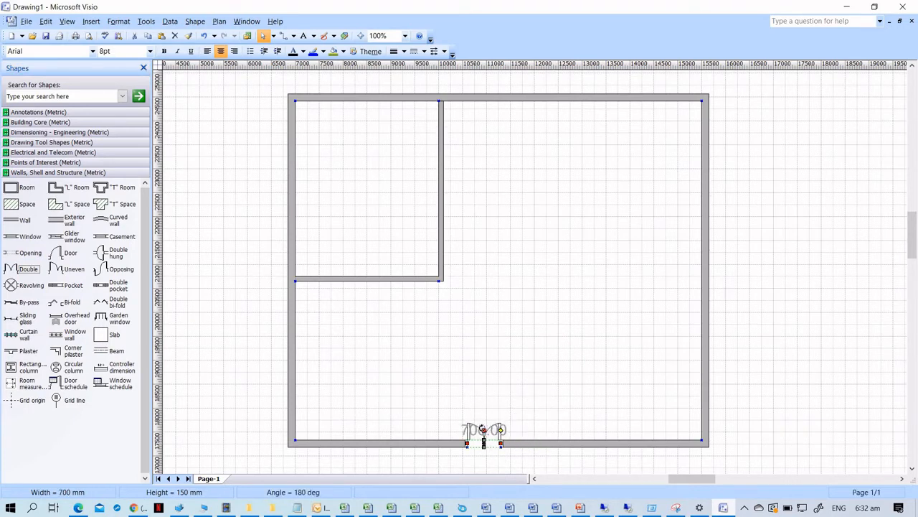
mouse_move(483, 429)
left_mouse_down()
mouse_move(483, 475)
mouse_move(492, 416)
mouse_move(483, 411)
left_mouse_up()
left_click(528, 346)
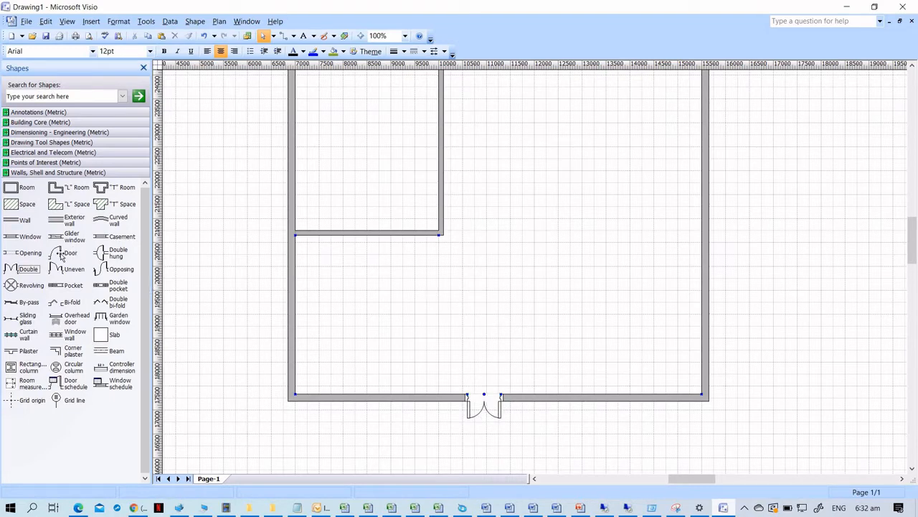
- Add a single door to the inner room's horizontal wall, narrow it to about 550 mm and leave it partly open
left_click_drag(61, 259, 344, 237)
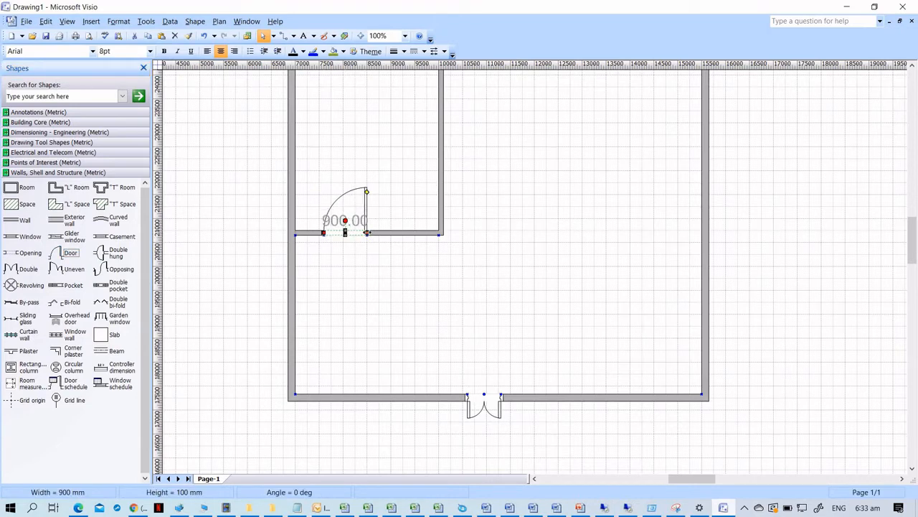
left_click_drag(368, 232, 335, 208)
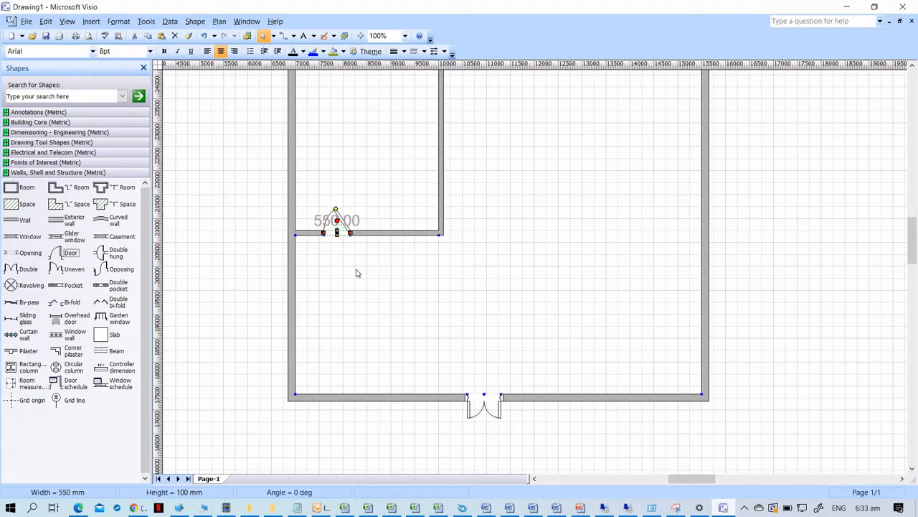
left_click(500, 277)
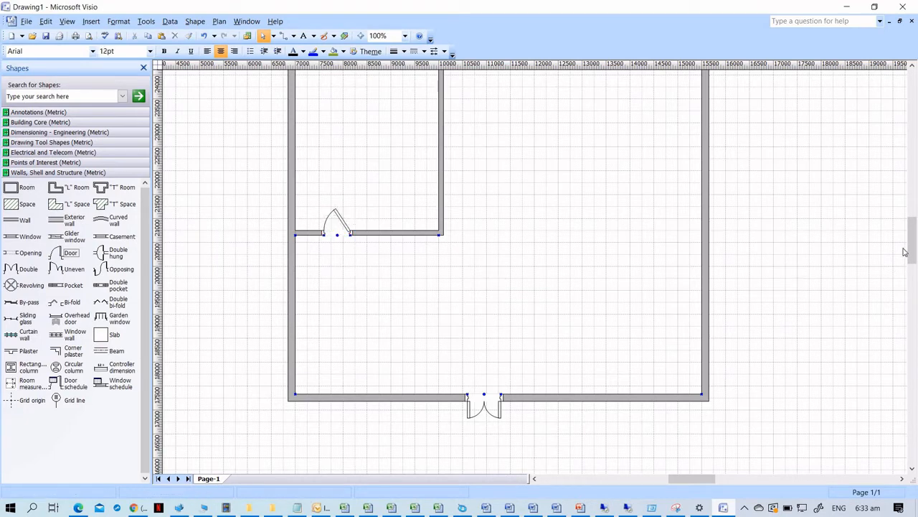
mouse_move(910, 256)
left_mouse_down()
mouse_move(913, 219)
mouse_move(915, 253)
left_mouse_up()
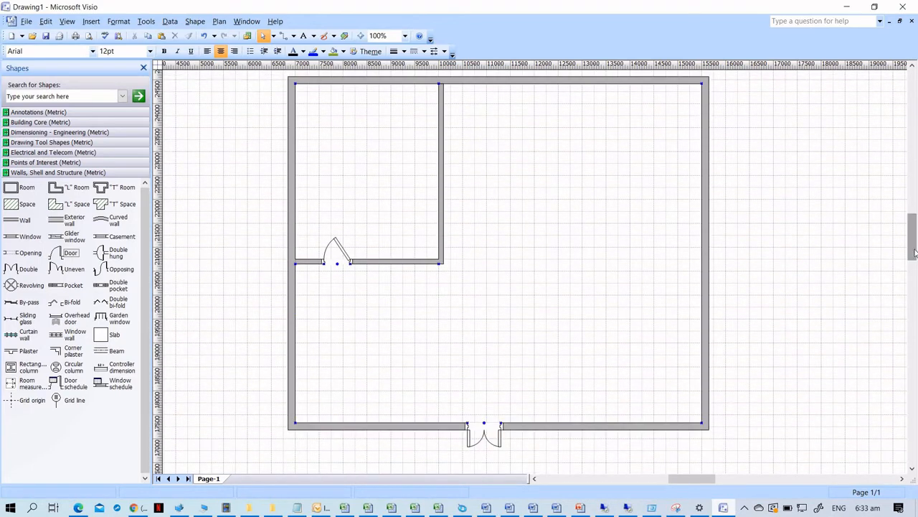
left_click(248, 37)
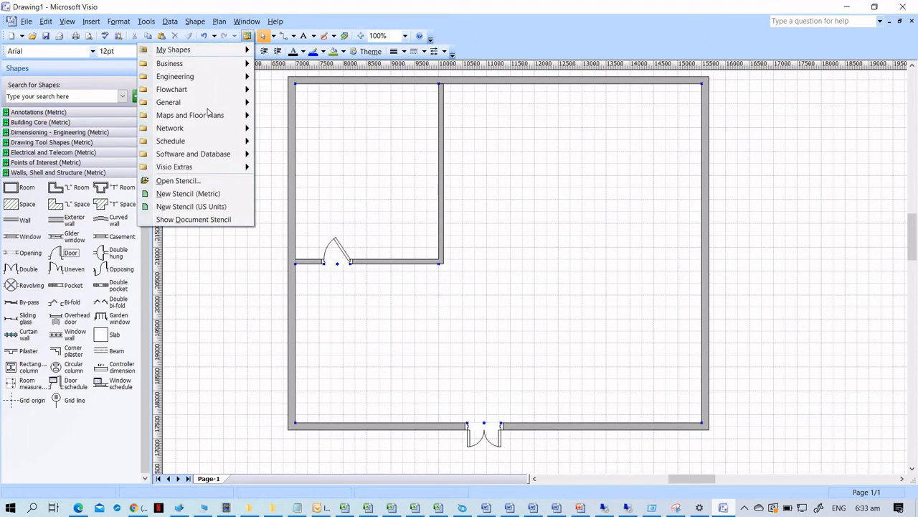
mouse_move(209, 117)
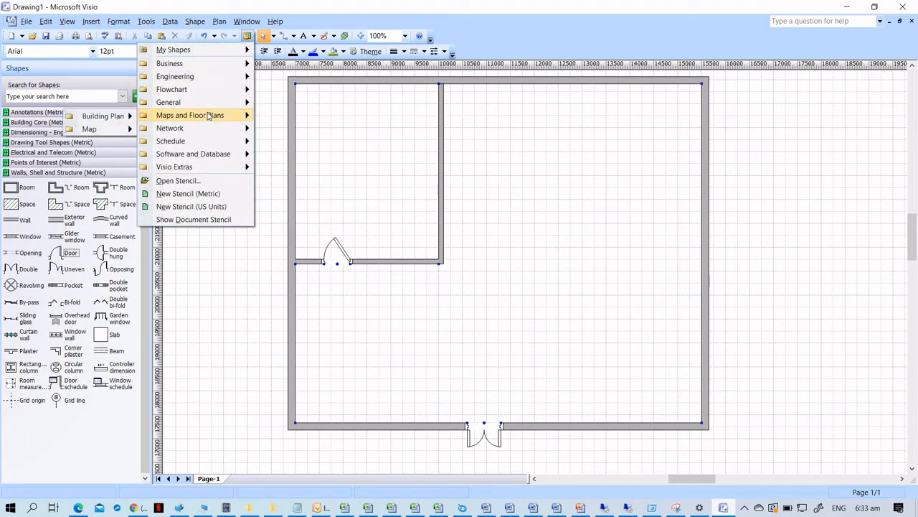
mouse_move(113, 116)
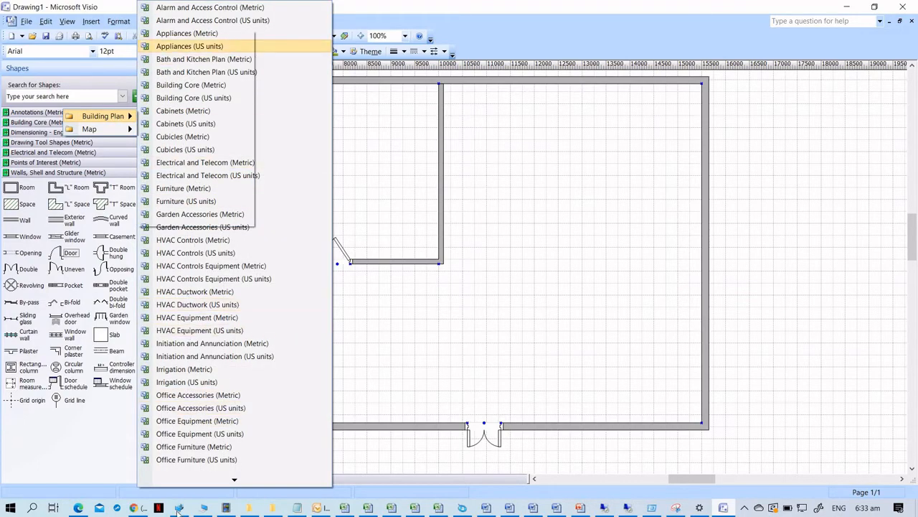
left_click(587, 140)
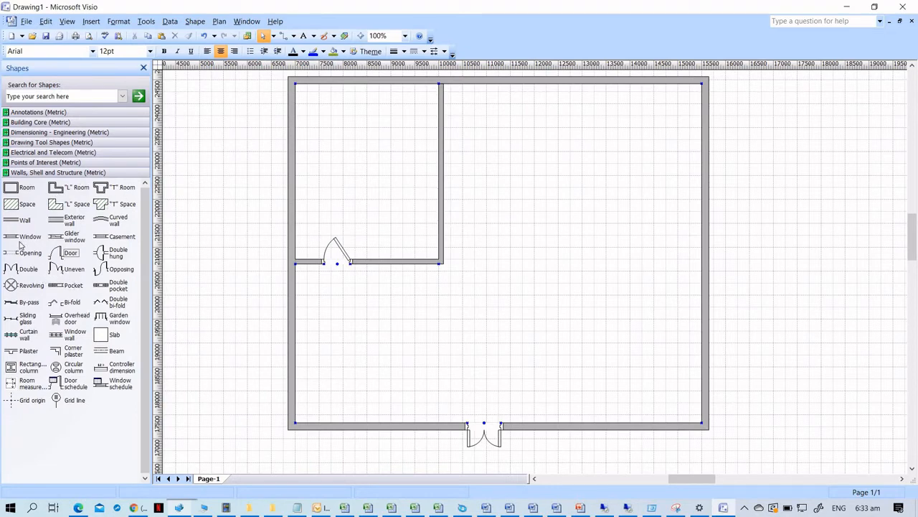
- Add a window to the upper wall of the large room and widen it to about 1850 mm
left_click_drag(10, 239, 589, 83)
left_click_drag(559, 120, 564, 118)
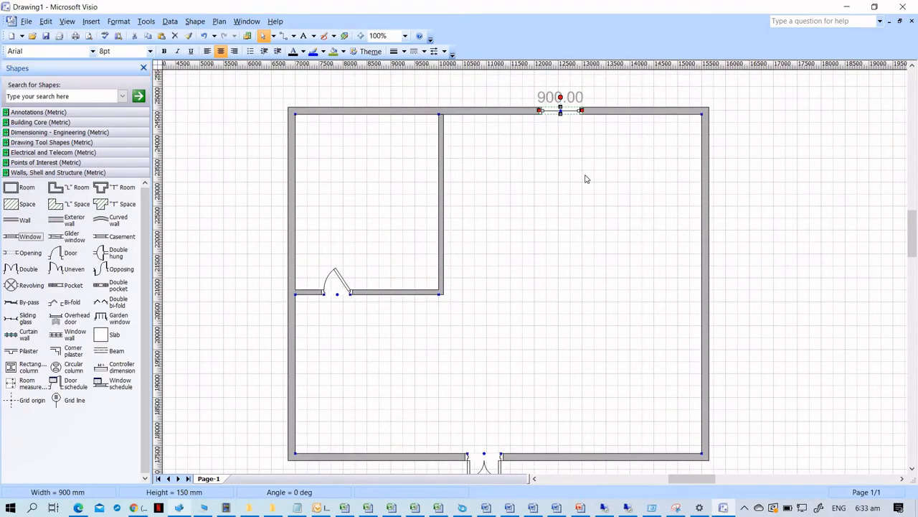
left_click(584, 180)
left_click(572, 117)
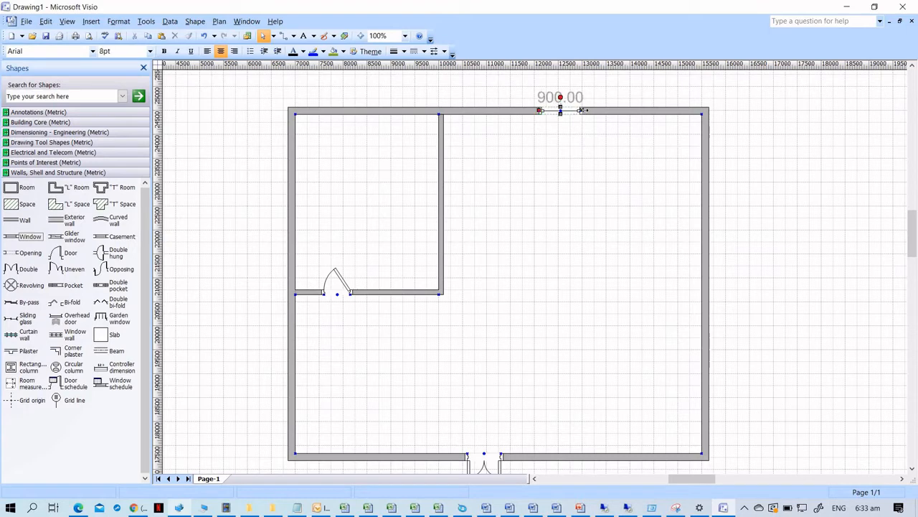
left_click_drag(581, 111, 631, 106)
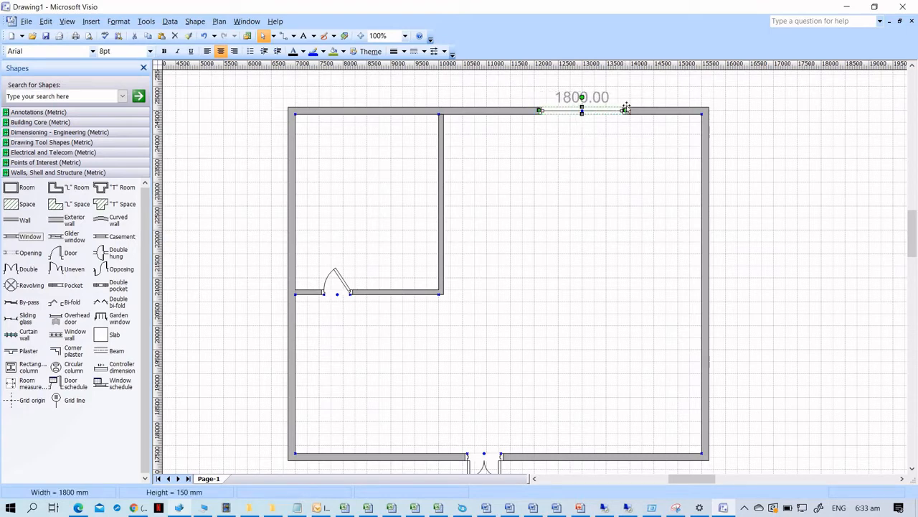
left_click(602, 147)
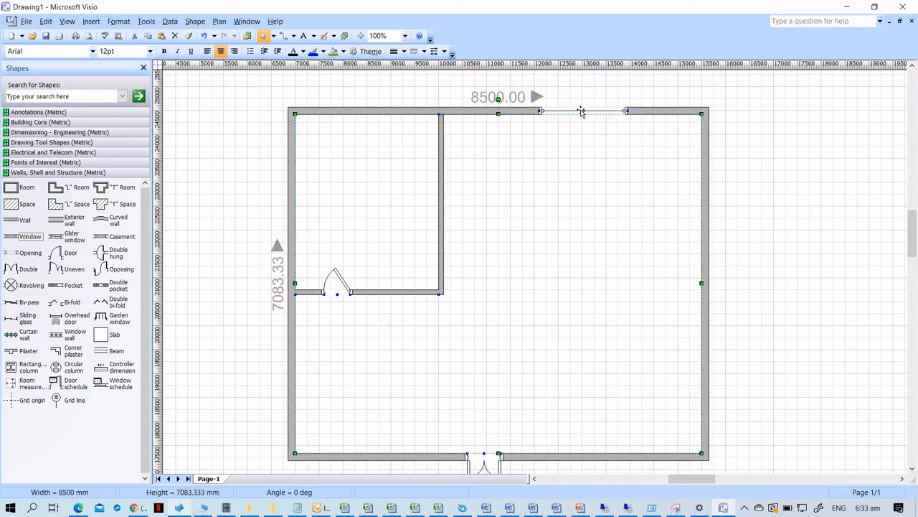
- View the shape data of the upper wall's window and leave it without changes
left_click(582, 113)
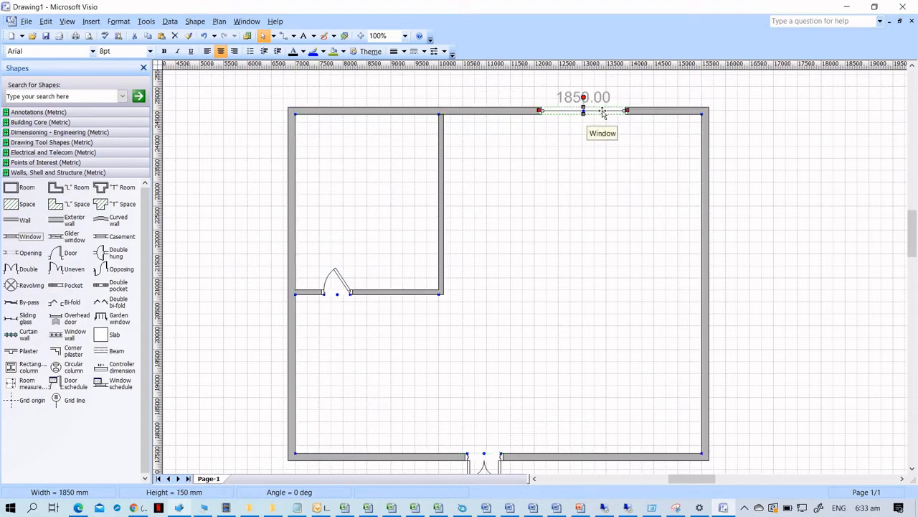
right_click(602, 114)
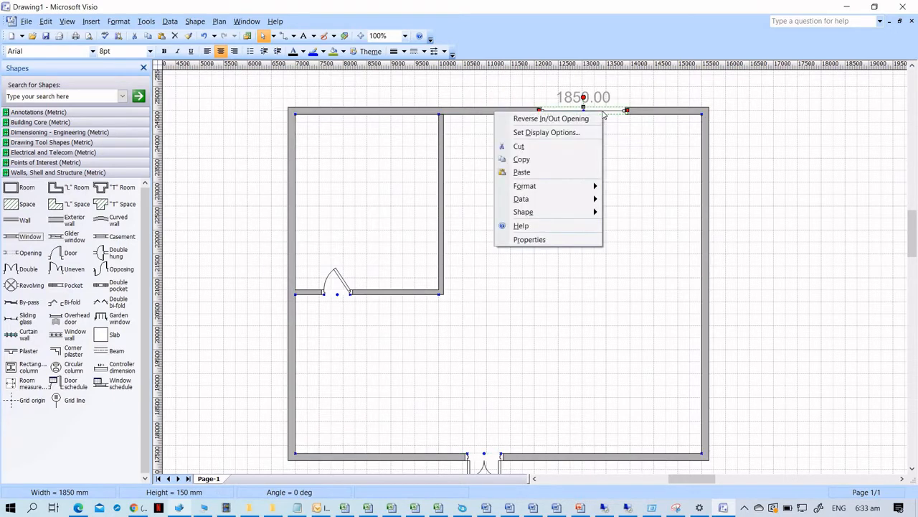
left_click(571, 241)
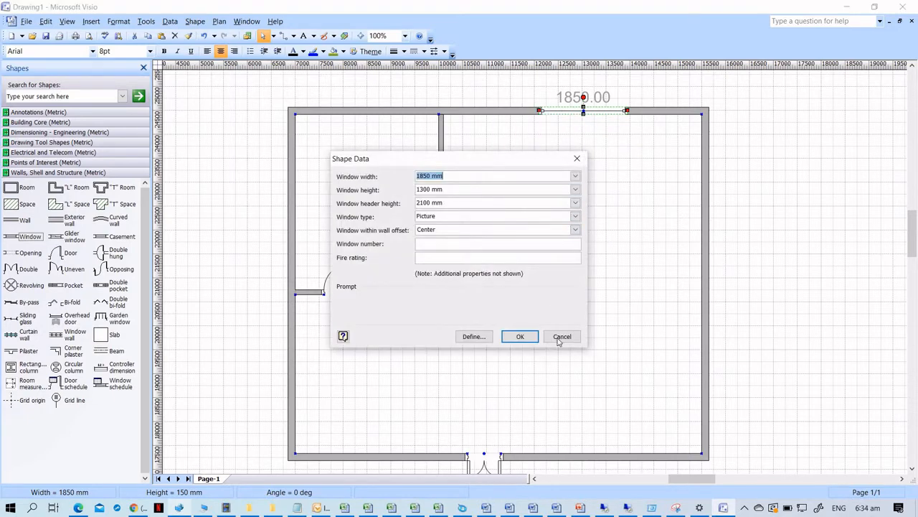
left_click(562, 335)
- Turn on the header and sill in the window display options, keeping the frame and sash shown
right_click(605, 115)
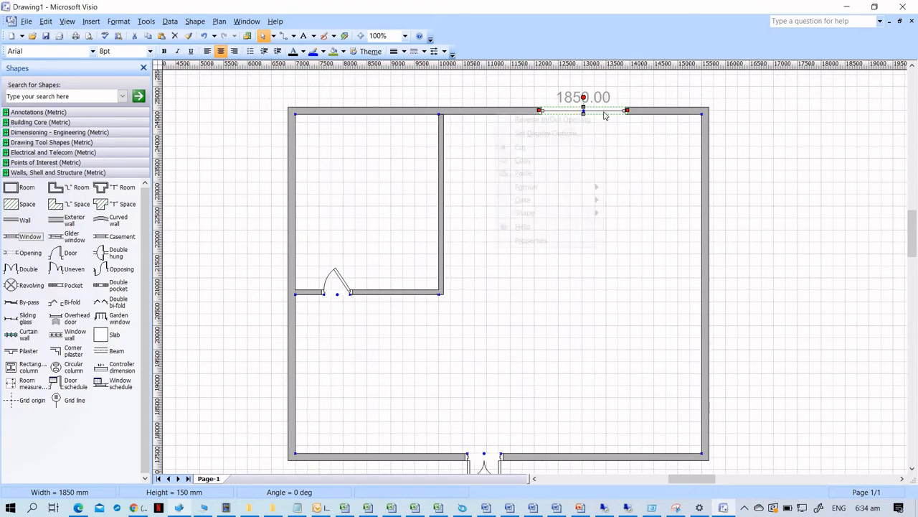
left_click(579, 133)
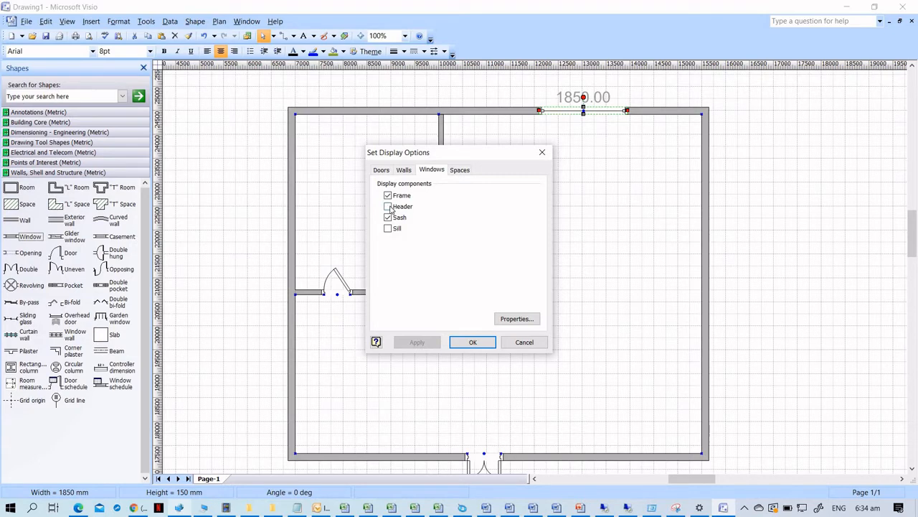
left_click(388, 207)
left_click(389, 228)
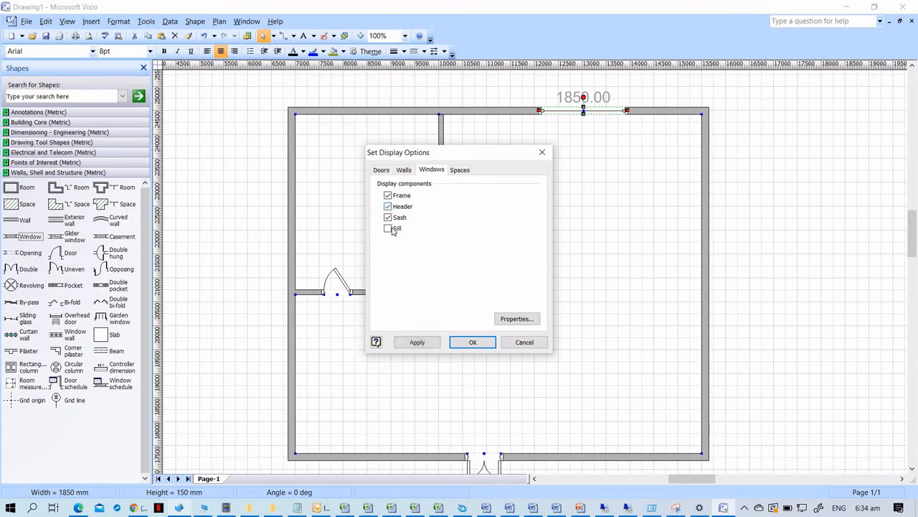
left_click(471, 342)
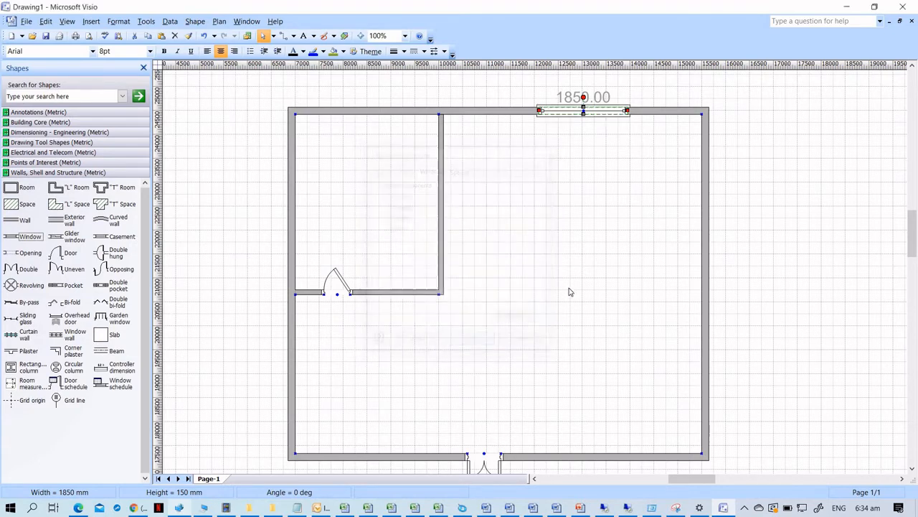
- Hide the frame and the sash in the window display options and apply each change
right_click(605, 115)
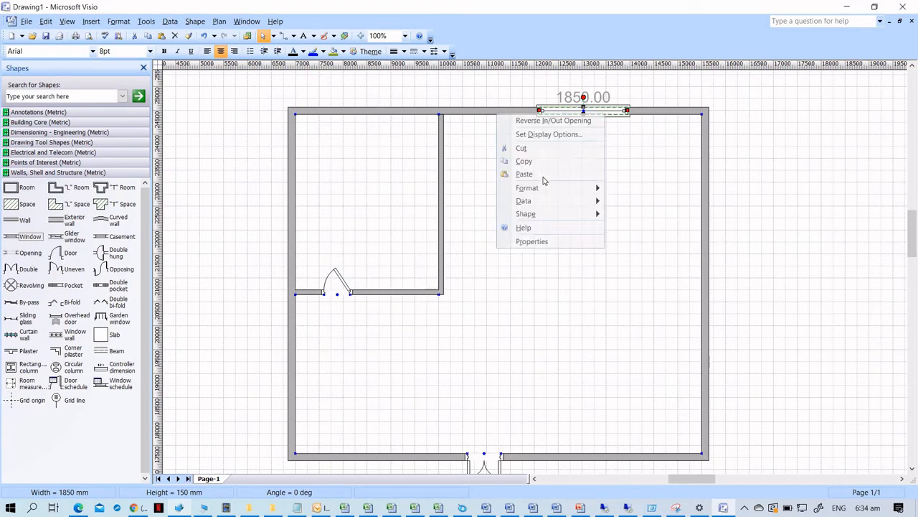
left_click(587, 137)
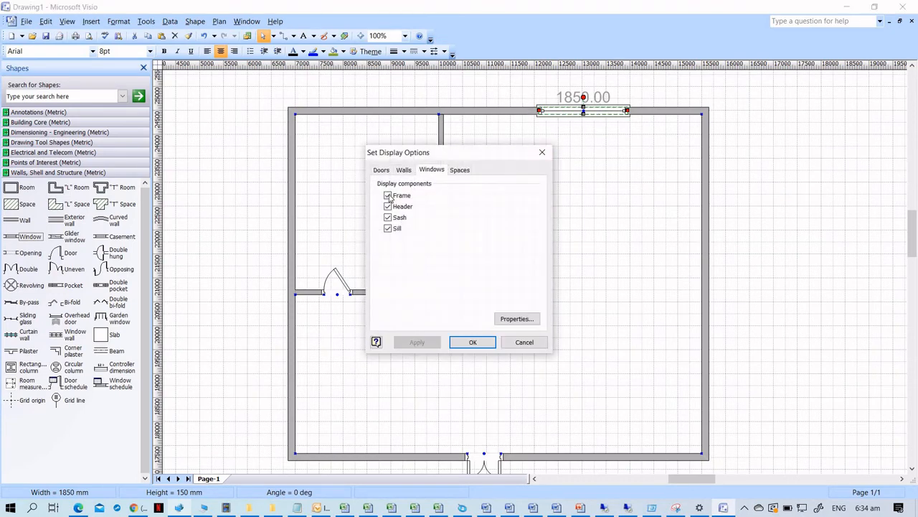
left_click(430, 345)
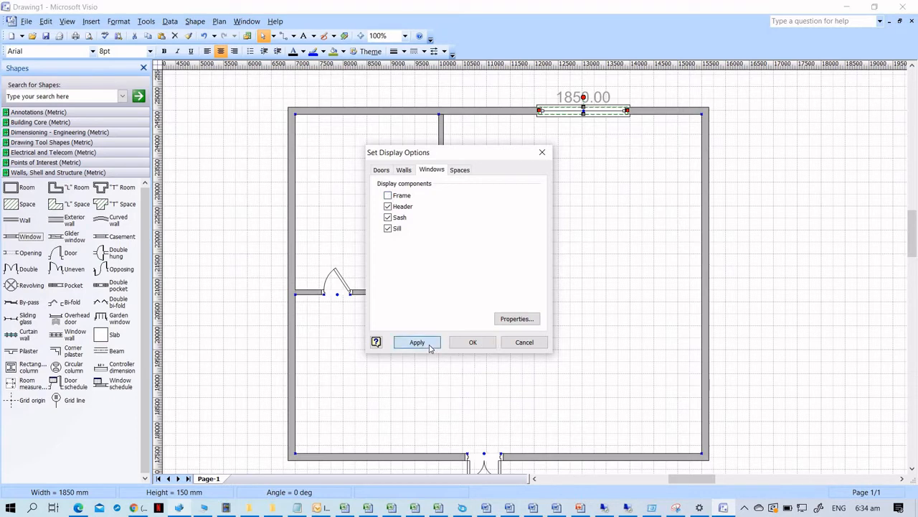
left_click(389, 218)
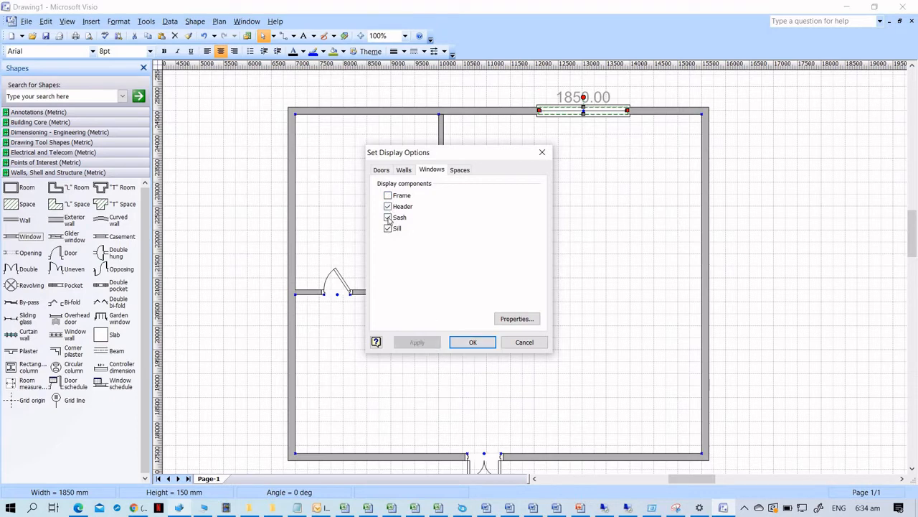
left_click(417, 343)
- Hide the window header and sill in the display options, show the sash again, and apply the changes
left_click(388, 206)
left_click(417, 343)
left_click(388, 217)
left_click(387, 228)
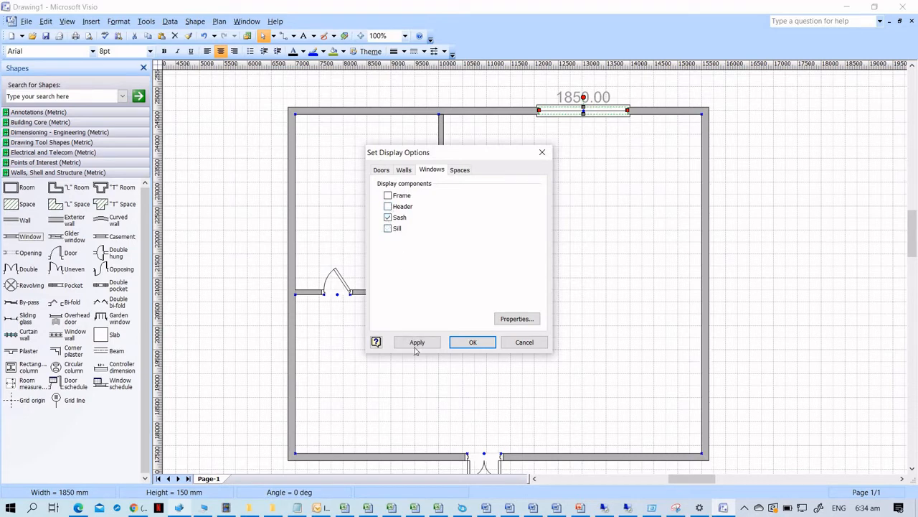
left_click(417, 344)
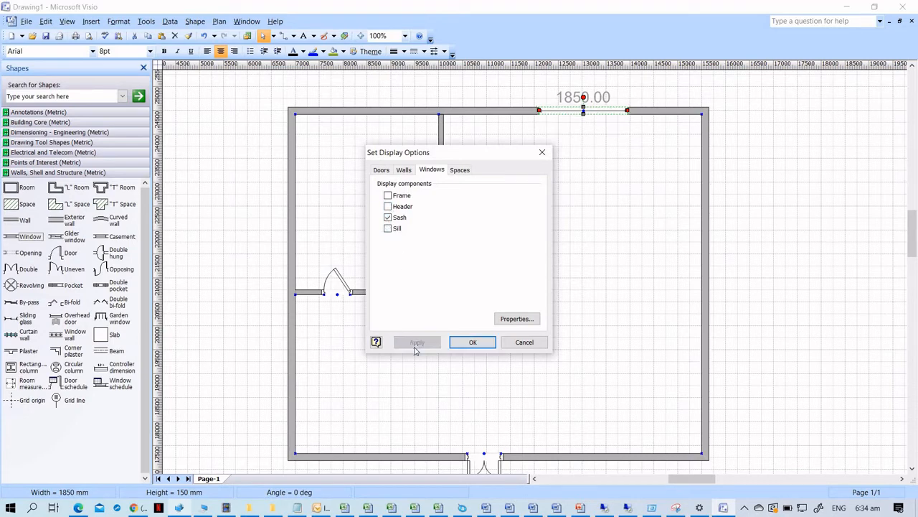
- Show the window header again in the display options and accept the settings
left_click(388, 207)
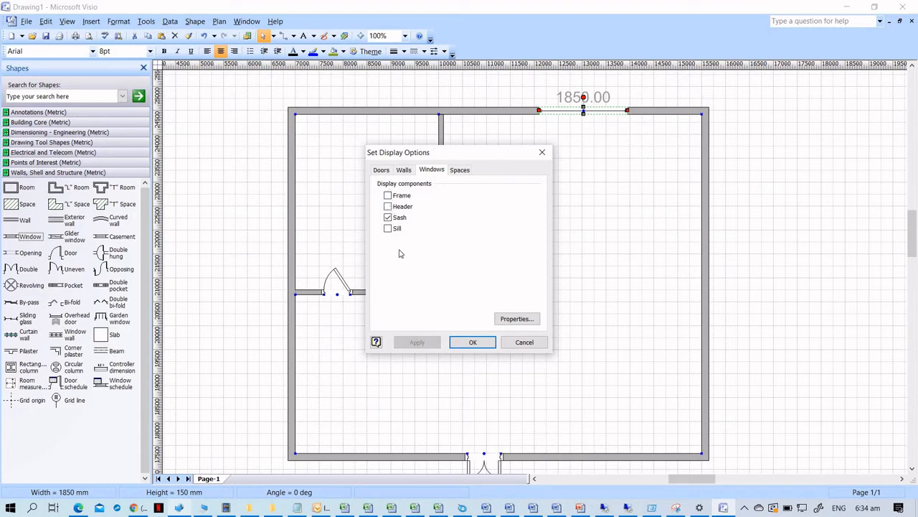
left_click(419, 343)
left_click(471, 341)
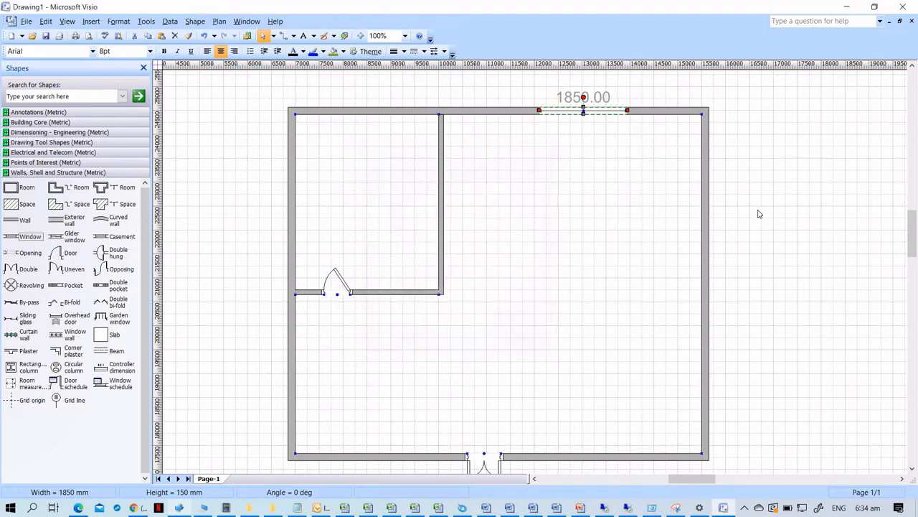
- Narrow the window in the large room's upper wall to 1200 mm
left_click(600, 108)
left_click_drag(597, 110, 596, 109)
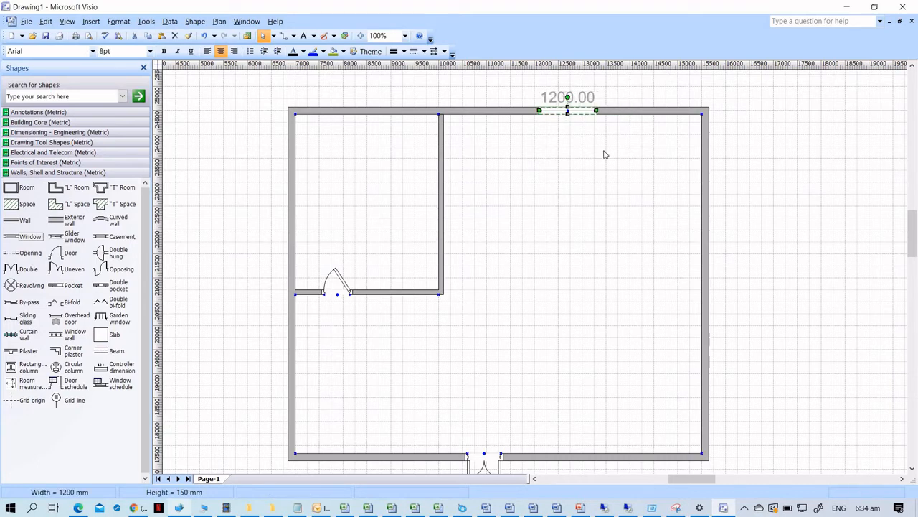
left_click(574, 112)
left_click(581, 162)
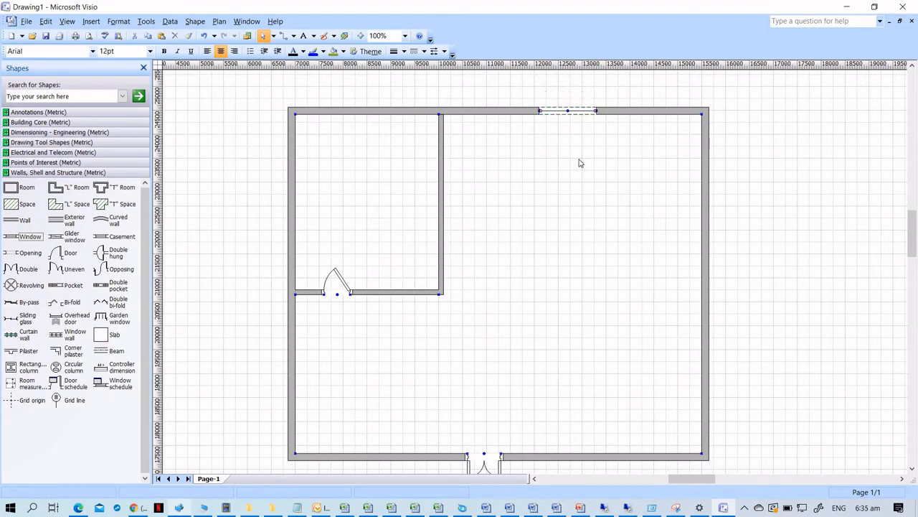
- Place a straight staircase from the Building Core stencil in the room's lower-right corner and shorten it to 1250 mm
left_click(68, 164)
left_click(86, 152)
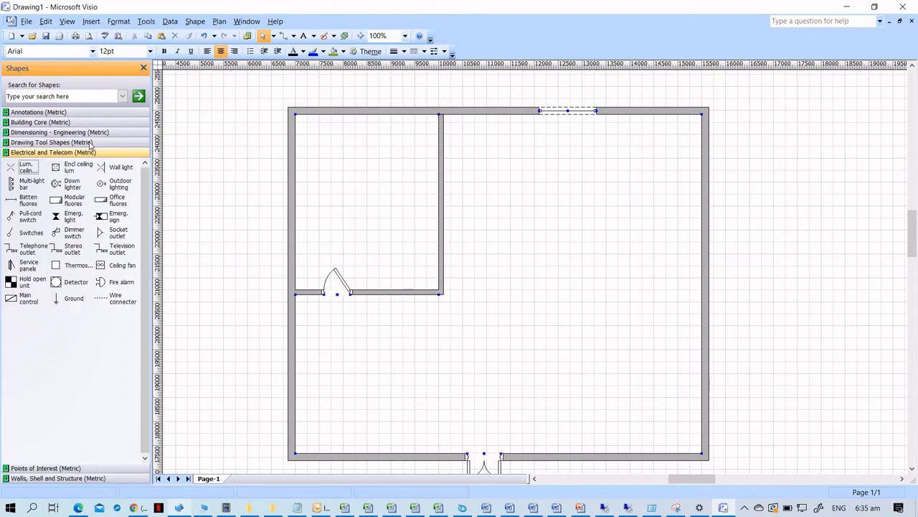
left_click(89, 142)
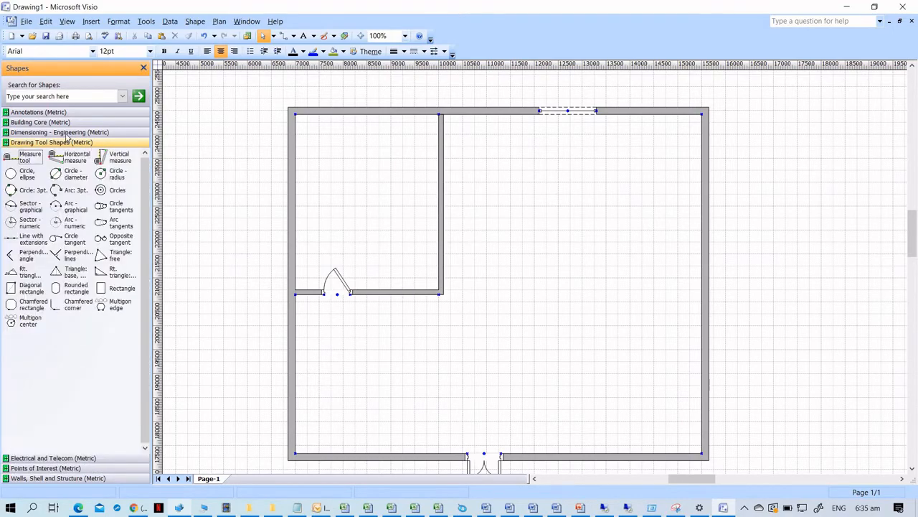
left_click(67, 134)
left_click(66, 123)
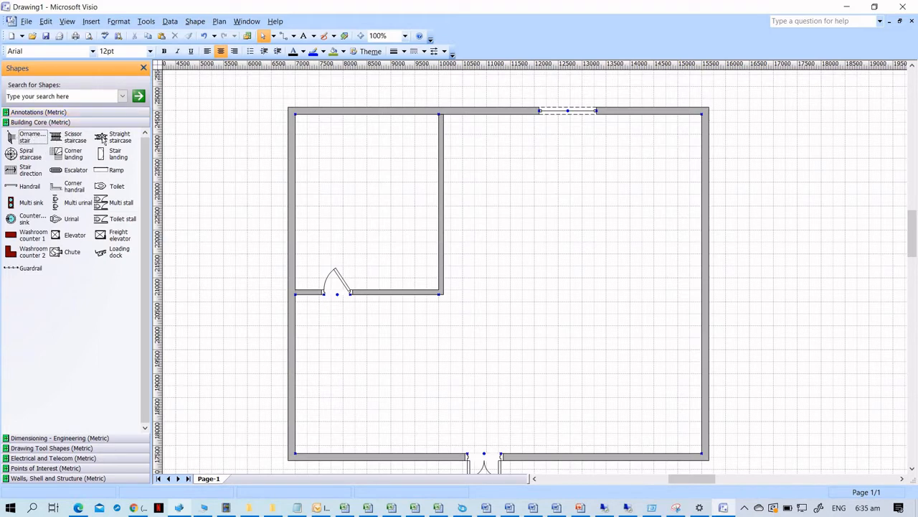
left_click_drag(103, 140, 601, 427)
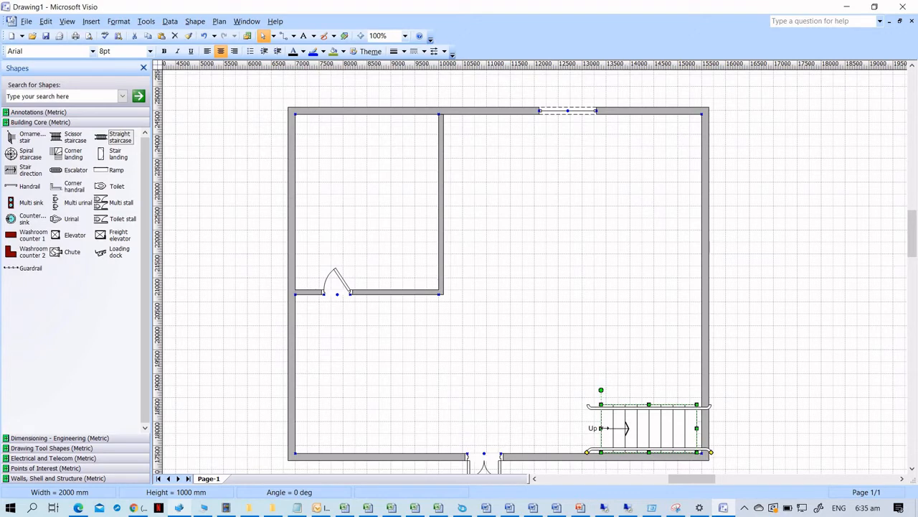
left_click_drag(642, 423, 637, 428)
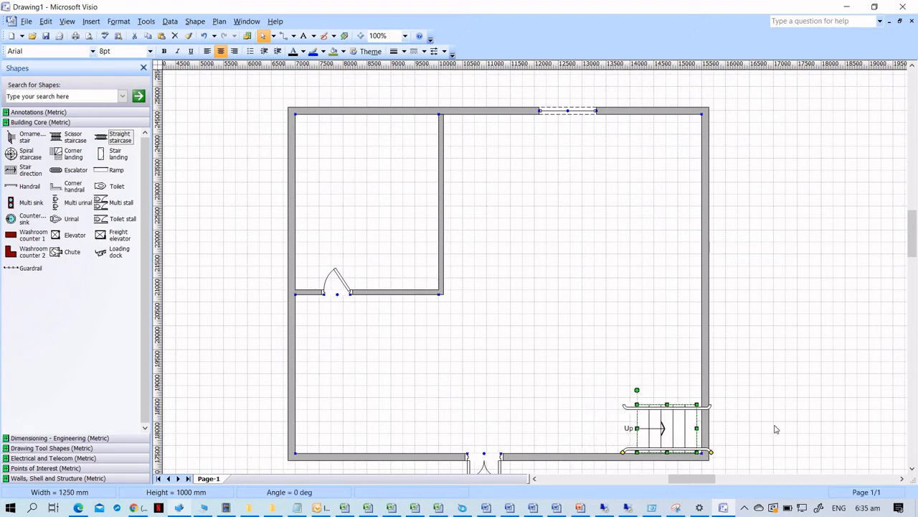
left_click(776, 429)
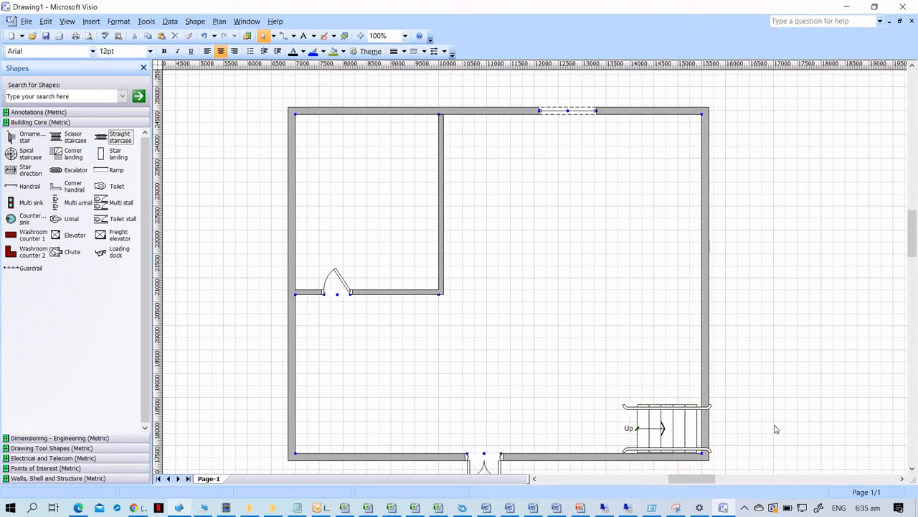
- Hide the staircase's handrails and move the staircase flush against the room's right wall
left_click(672, 423)
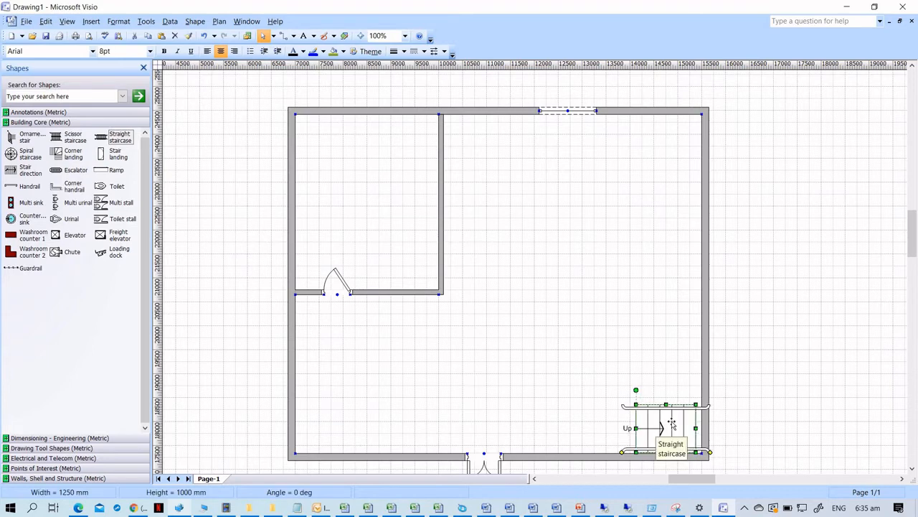
right_click(680, 416)
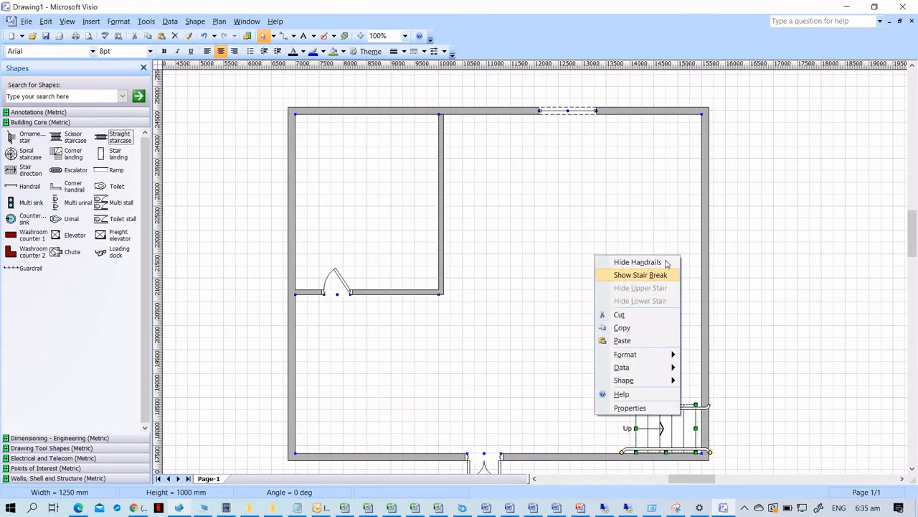
left_click(667, 264)
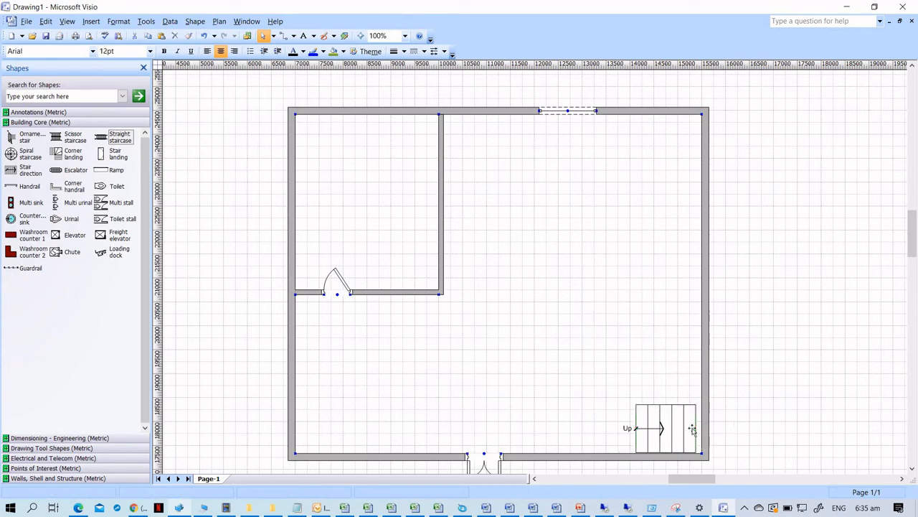
left_click_drag(696, 428, 701, 428)
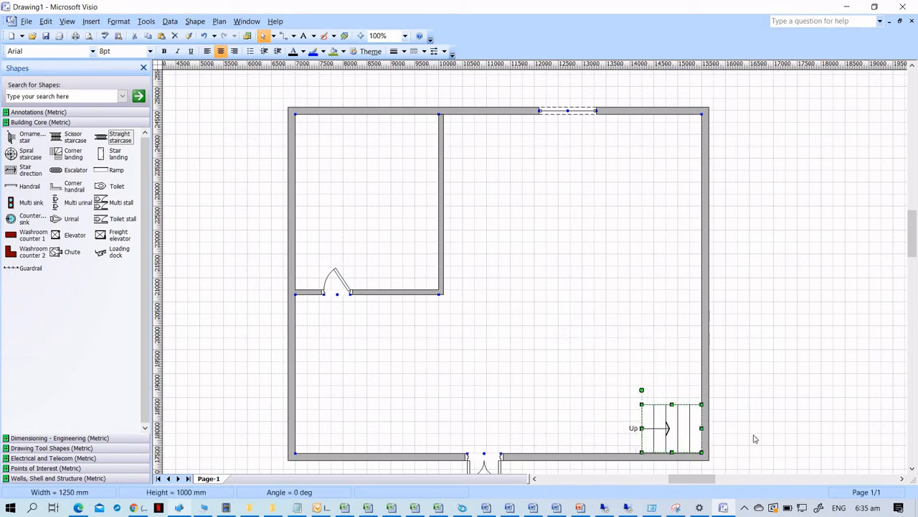
left_click(754, 438)
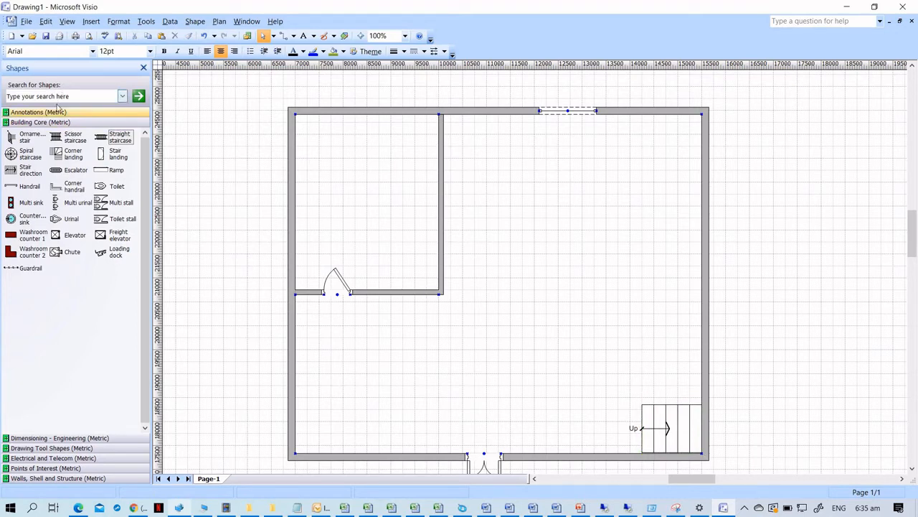
left_click(66, 450)
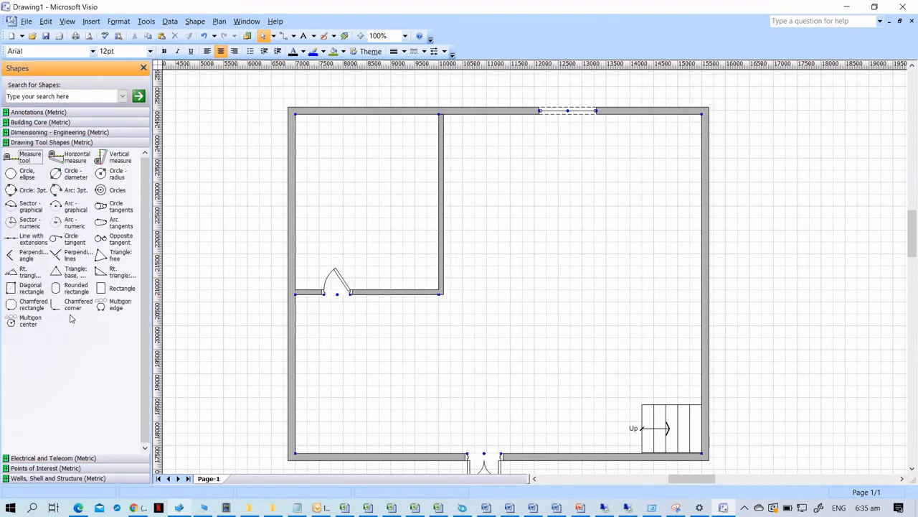
left_click(69, 458)
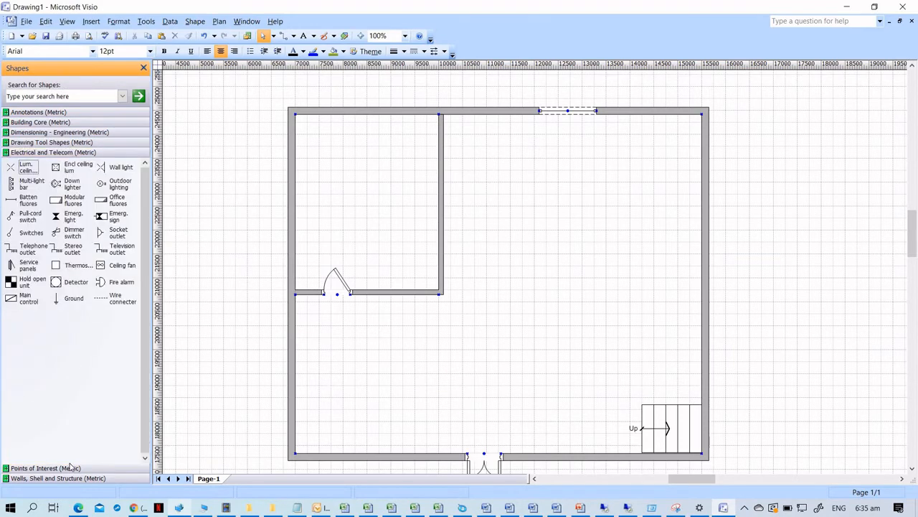
left_click(69, 468)
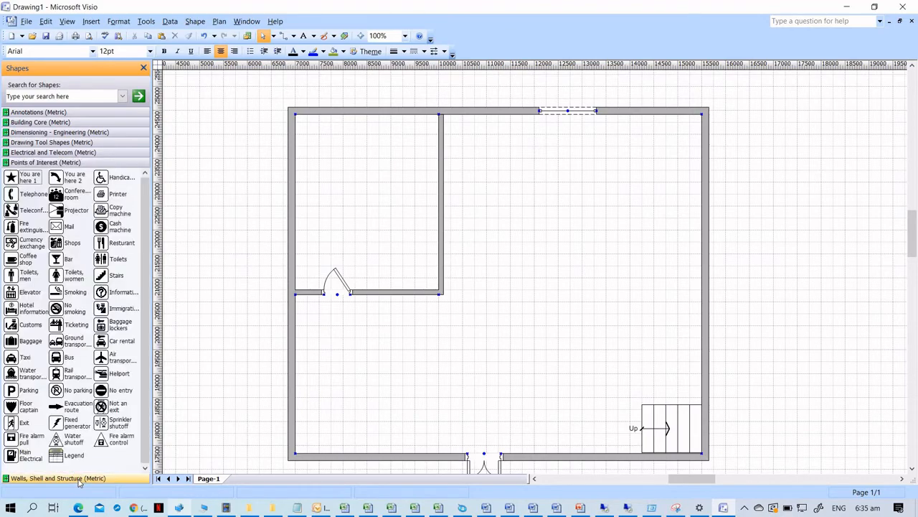
left_click(78, 479)
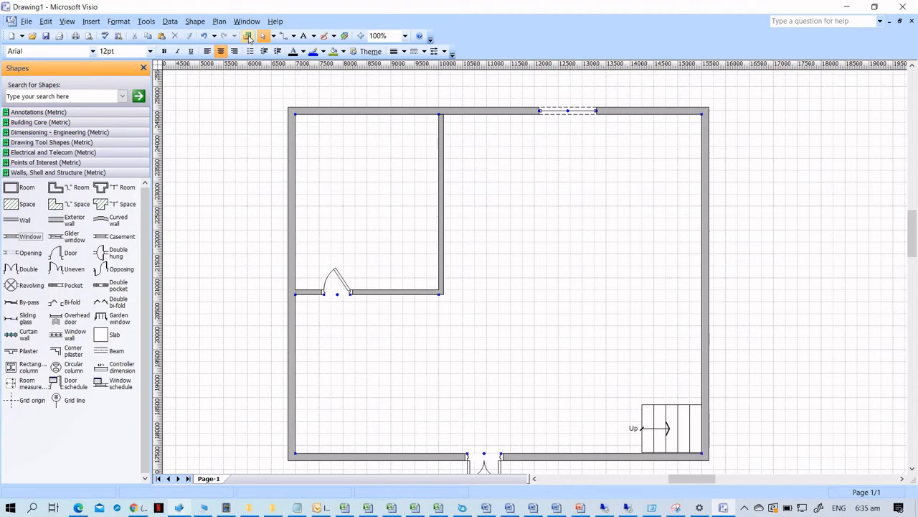
- Open the Office Furniture (Metric) stencil from the building plan shapes
left_click(247, 36)
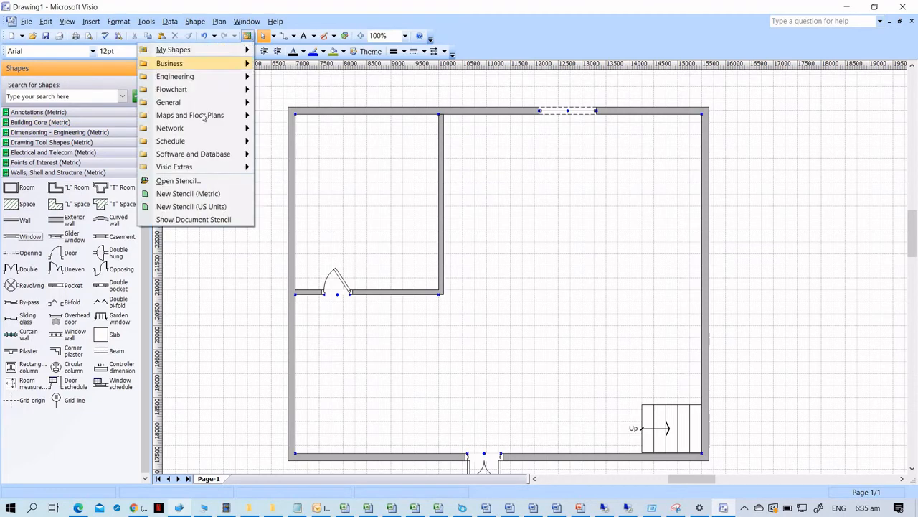
mouse_move(176, 121)
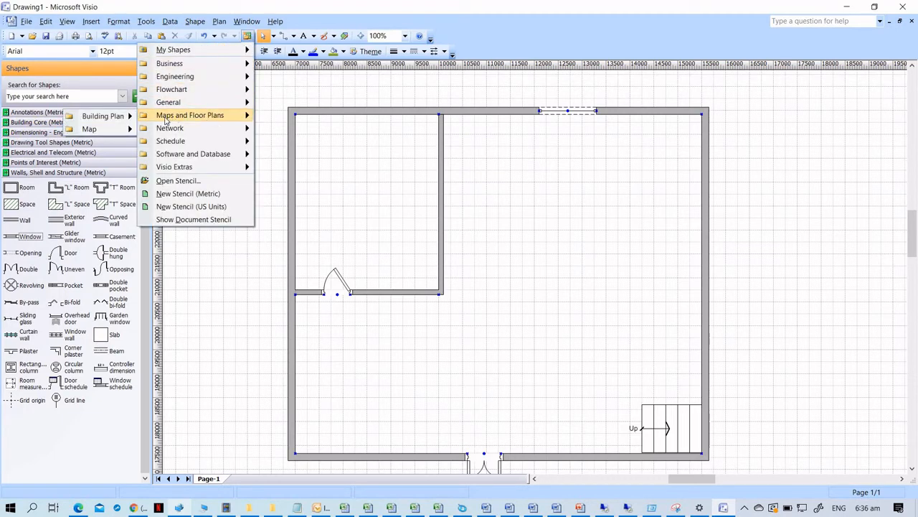
mouse_move(106, 121)
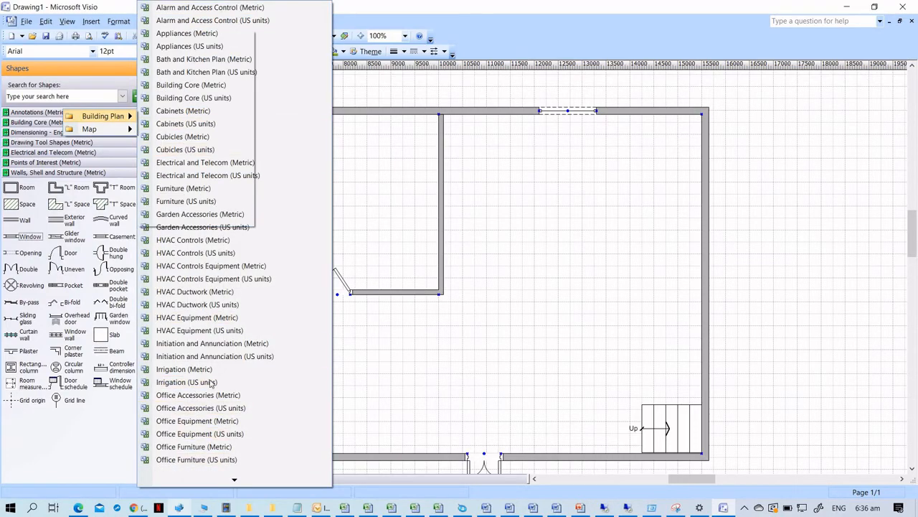
left_click(194, 446)
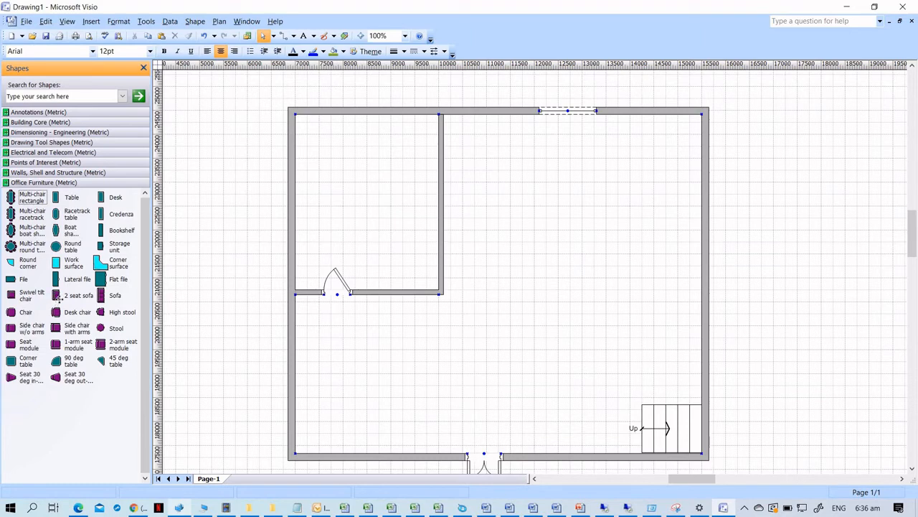
- Place a 2 seat sofa near the left wall below the inner room and fill it with green
left_click_drag(56, 300, 361, 358)
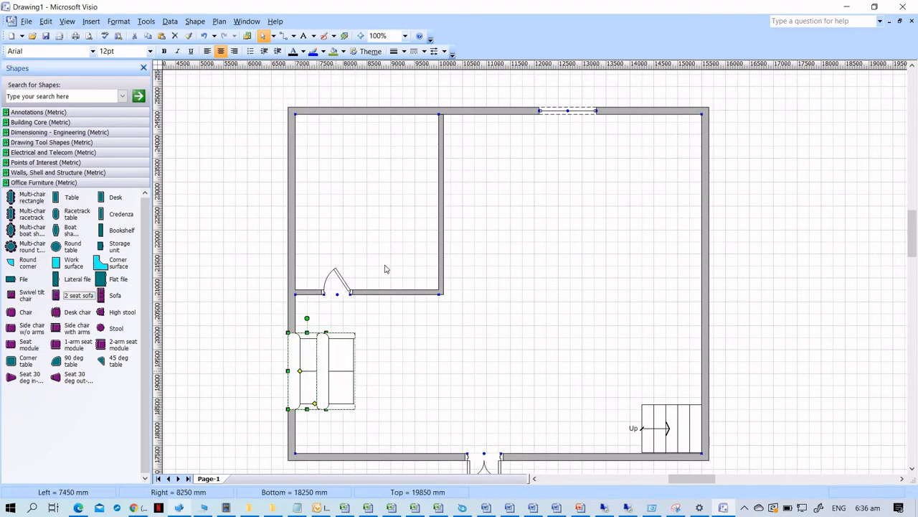
left_click(334, 53)
left_click(378, 352)
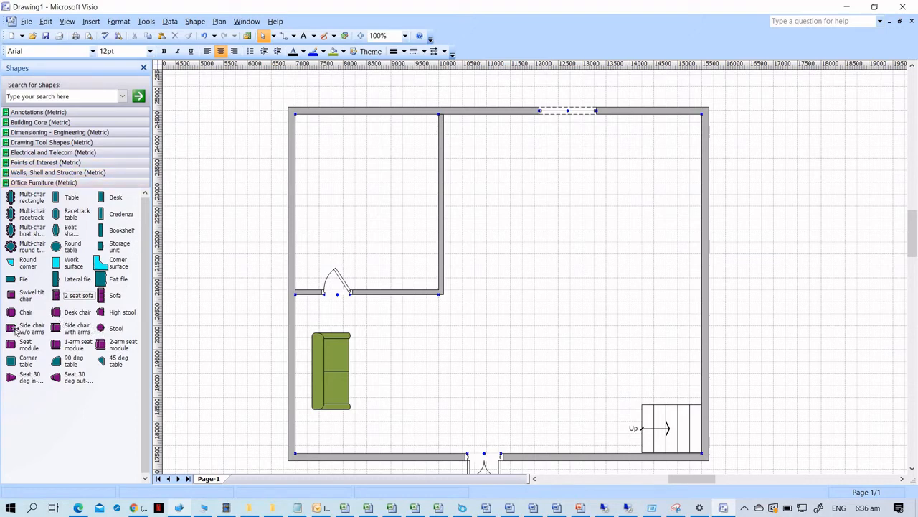
- Place a side chair without arms just below the 2 seat sofa and fill it with green
left_click_drag(15, 330, 326, 427)
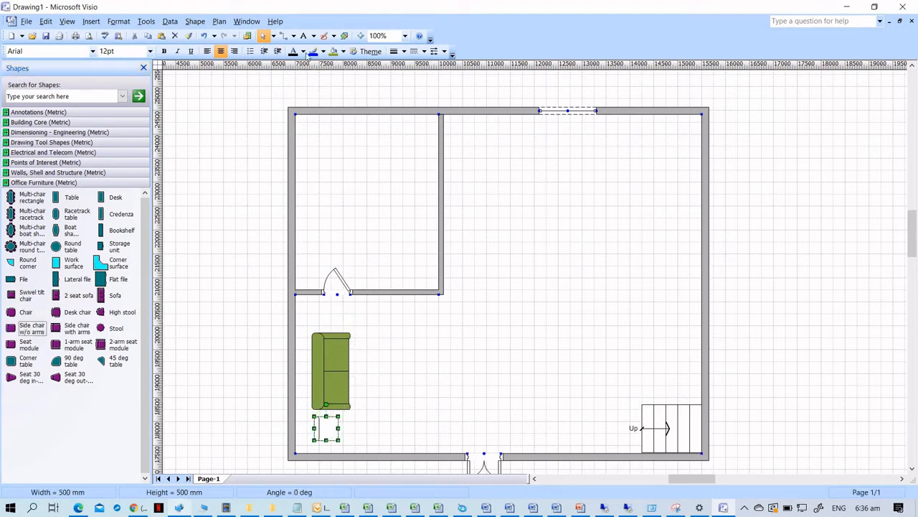
left_click(332, 52)
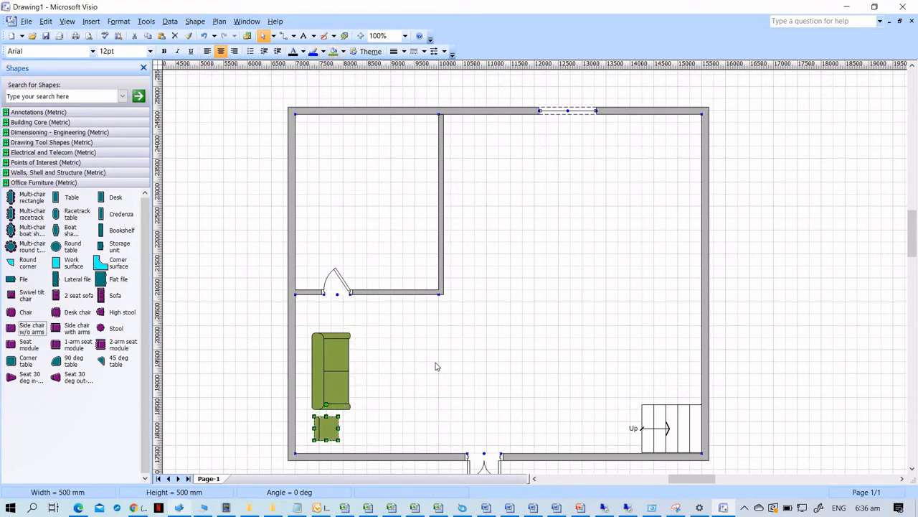
left_click(436, 363)
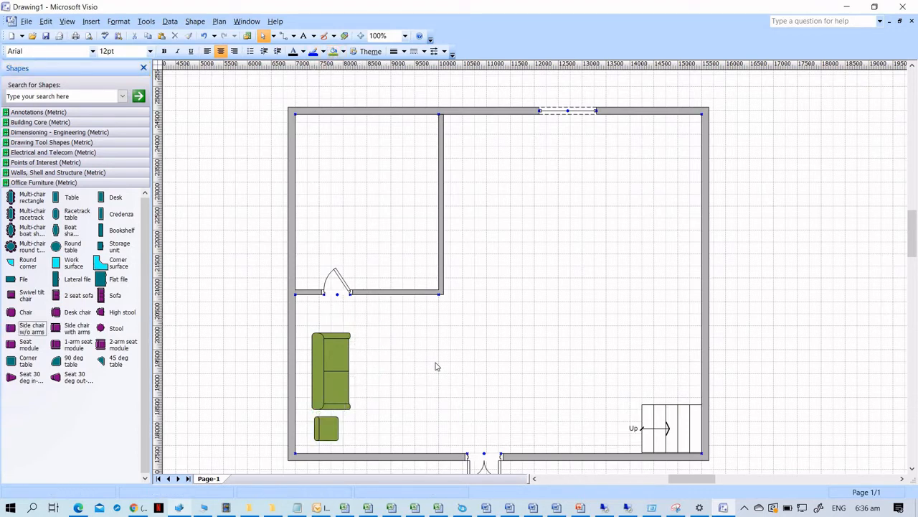
- Shrink the 2 seat sofa to 650 mm wide by 1300 mm high and move it close to the room's left wall
left_click(331, 381)
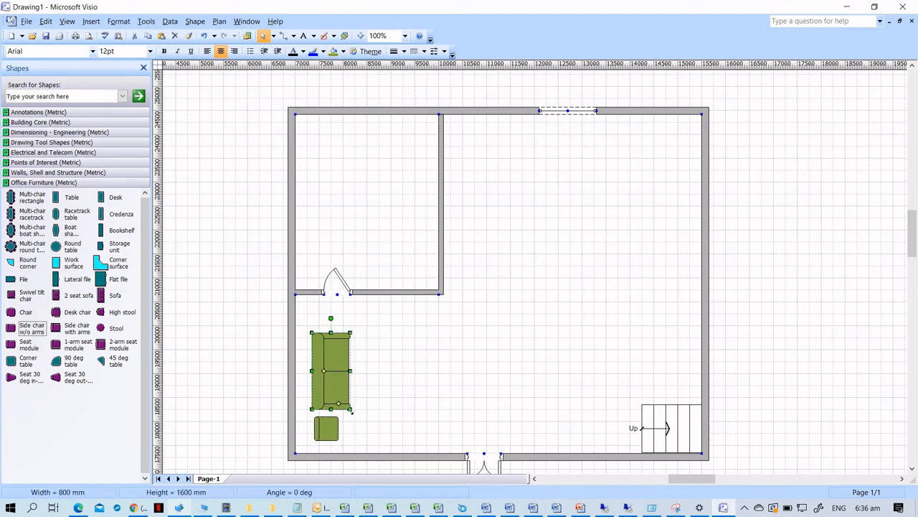
left_click_drag(352, 410, 344, 395)
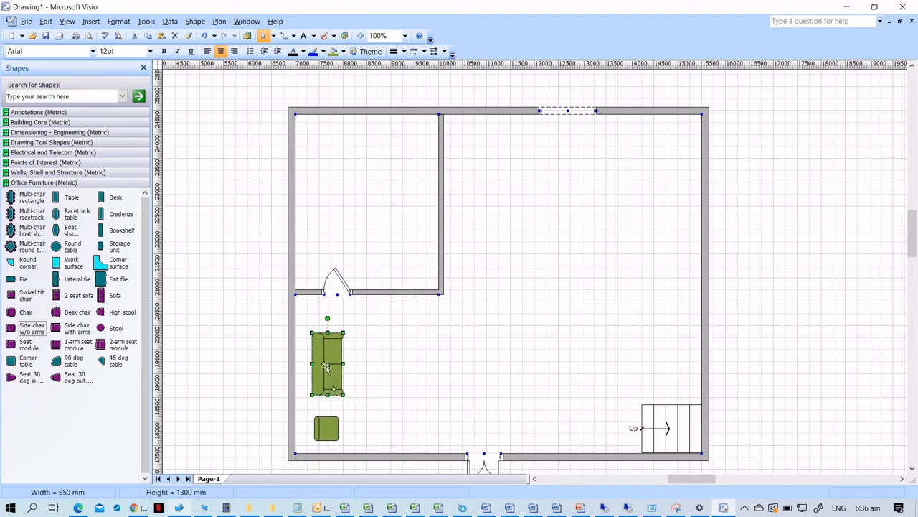
left_click_drag(324, 364, 310, 354)
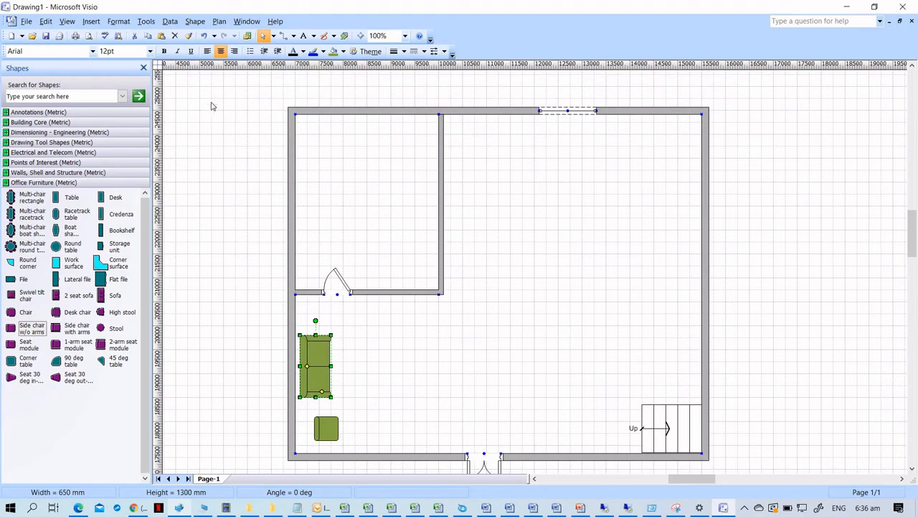
- Open the Office Accessories (Metric) stencil from the building plan shapes
left_click(247, 36)
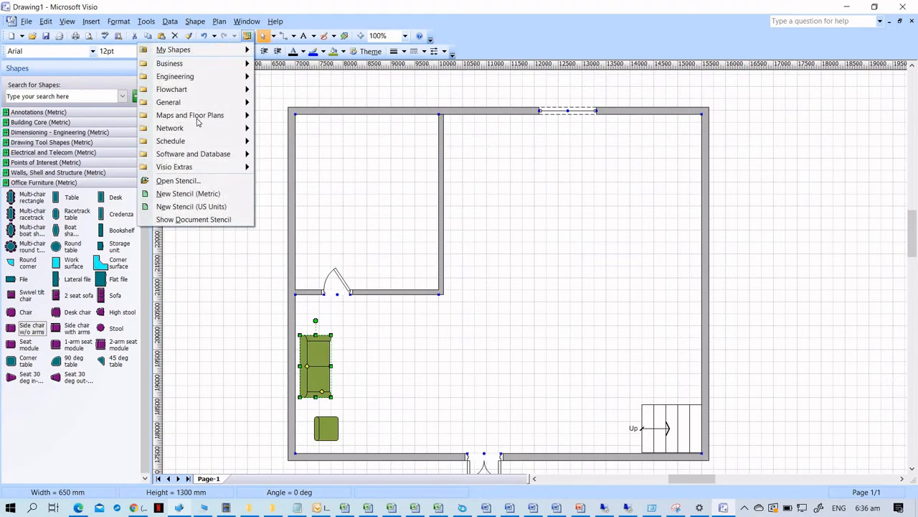
mouse_move(204, 119)
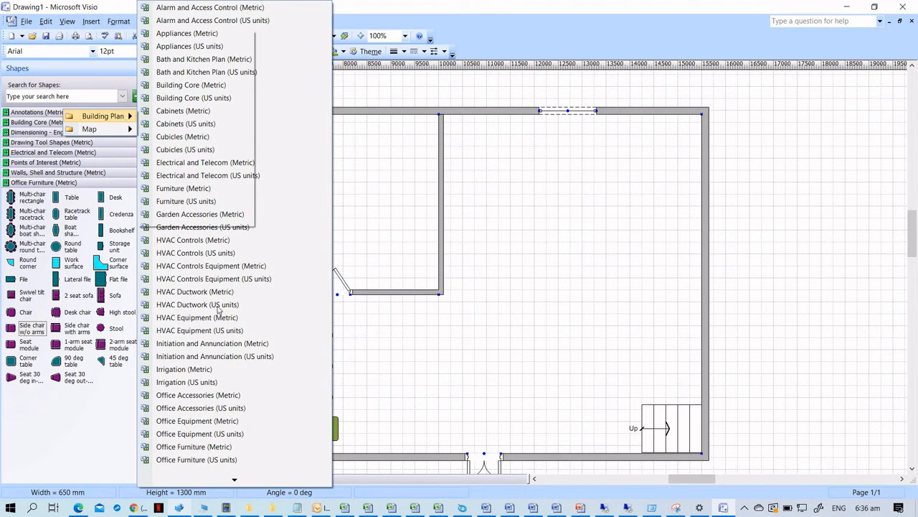
left_click(209, 395)
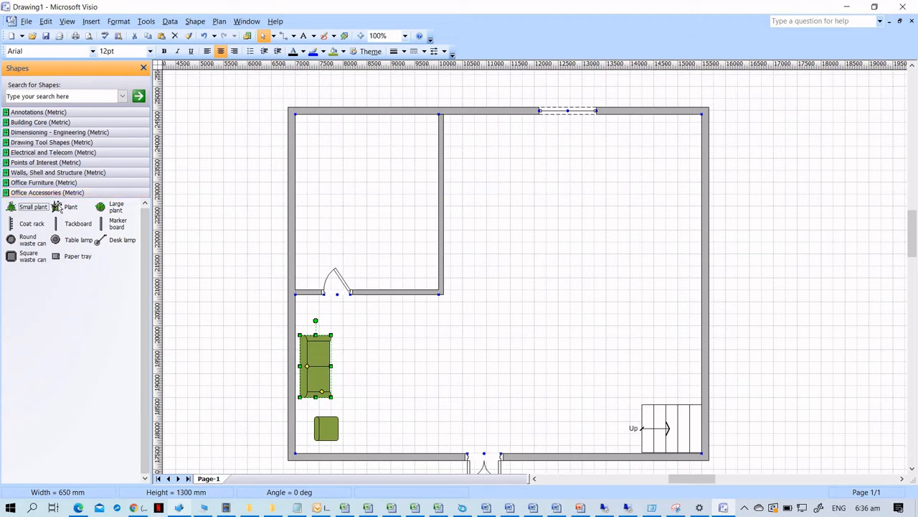
- Place a Plant shape between the sofa and the inner room's lower wall and fill it with standard green
left_click_drag(58, 207, 357, 327)
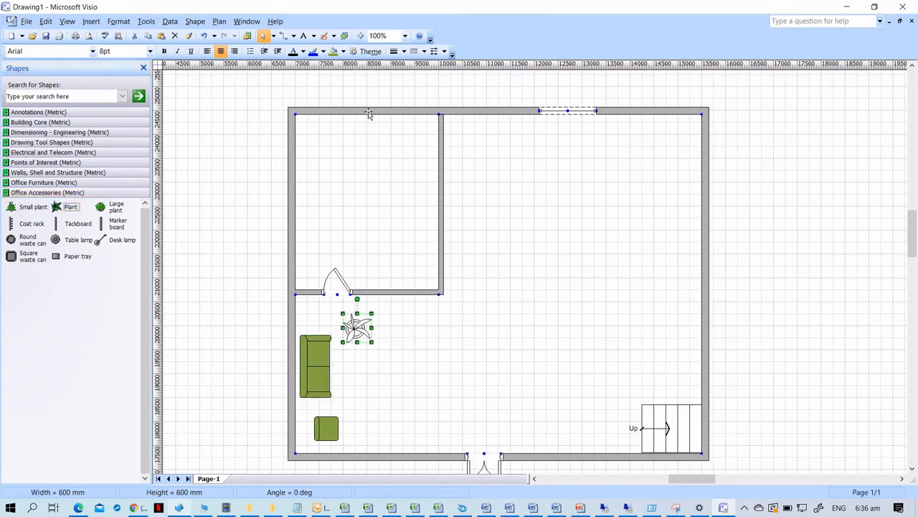
left_click(343, 51)
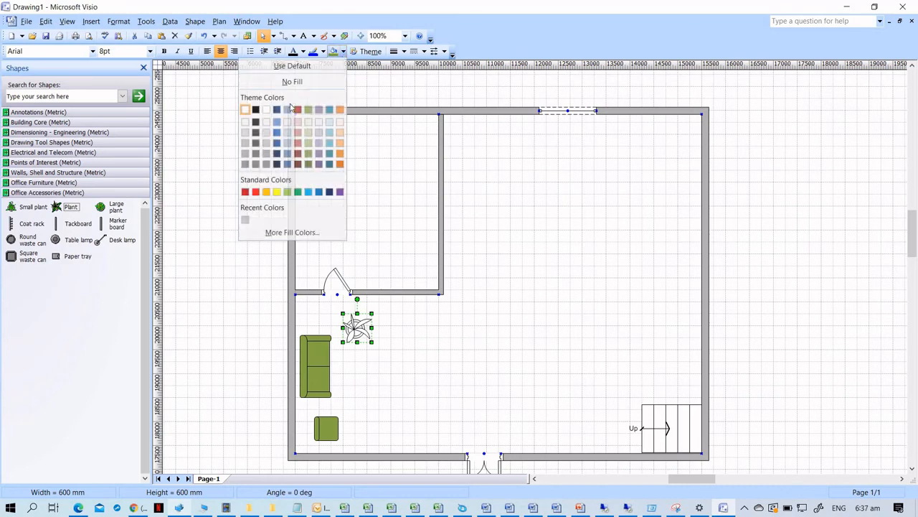
left_click(298, 192)
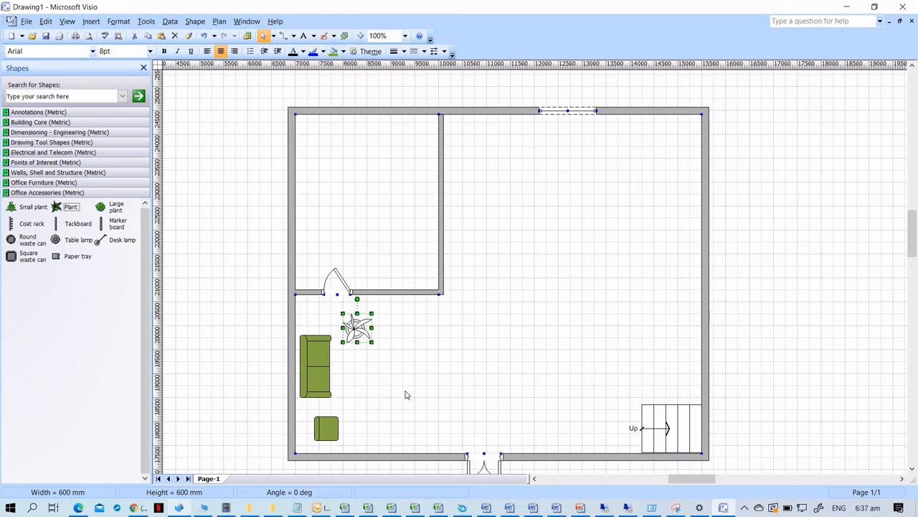
left_click(407, 397)
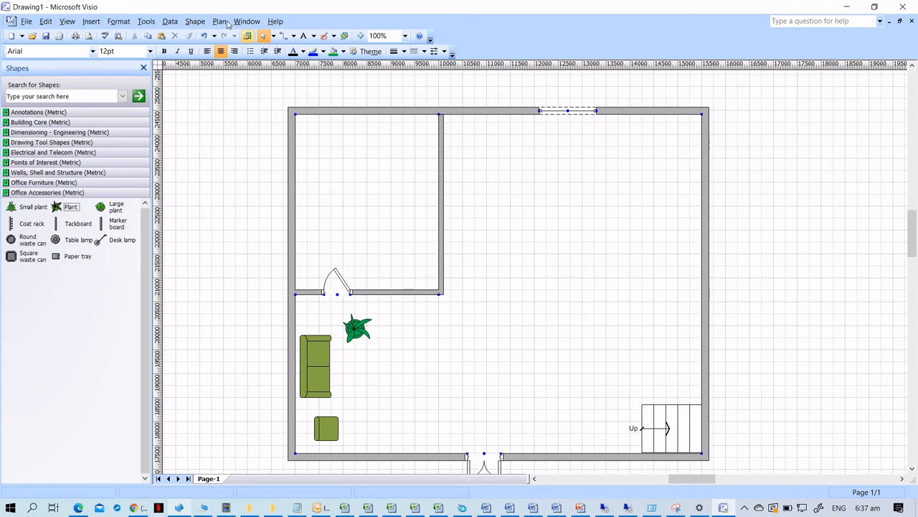
- Bring up the Walls, Shell and Structure (Metric) stencil from the building plan shapes
left_click(248, 38)
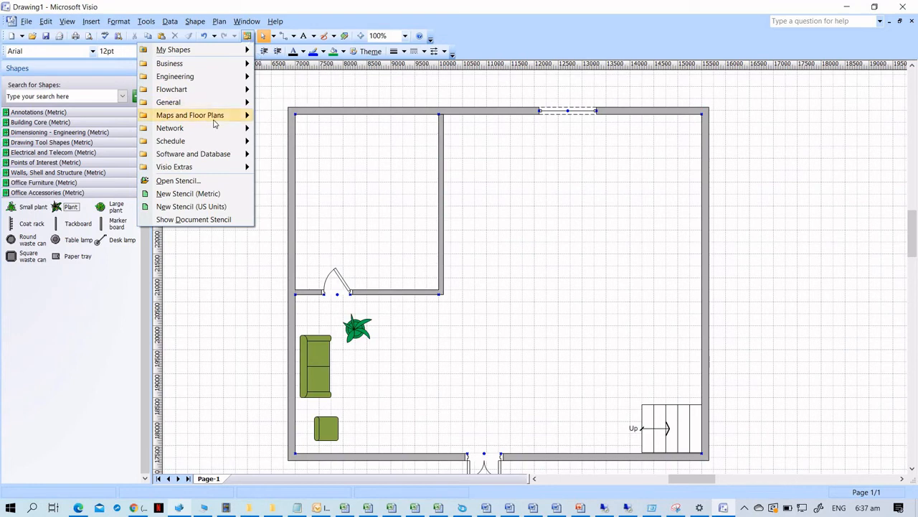
mouse_move(213, 117)
mouse_move(103, 116)
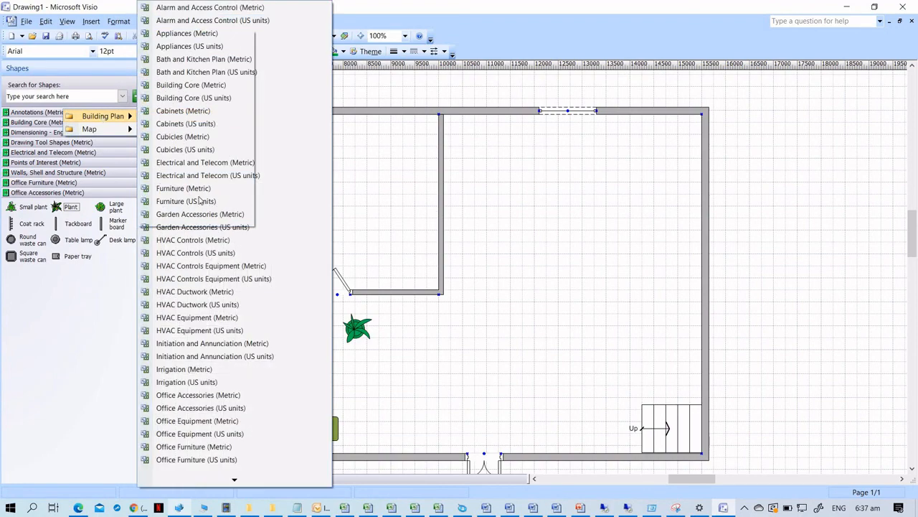
mouse_move(235, 480)
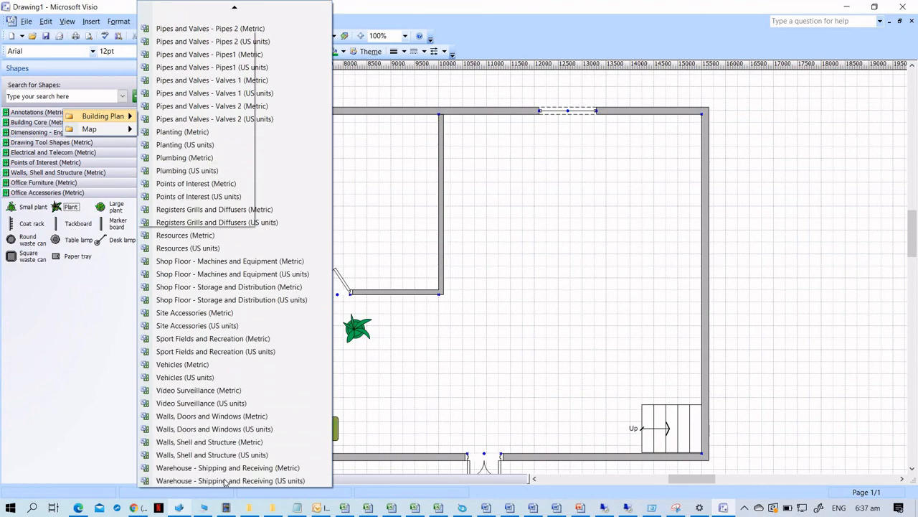
left_click(206, 443)
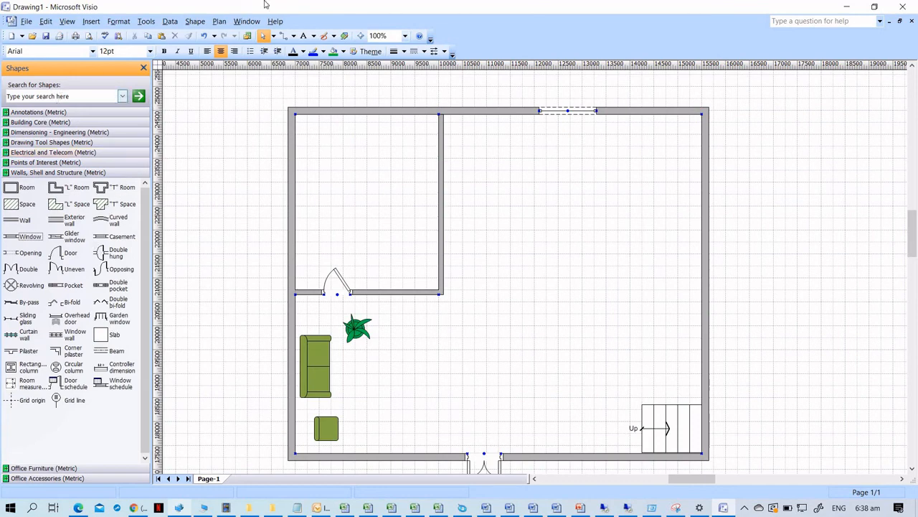
left_click(248, 36)
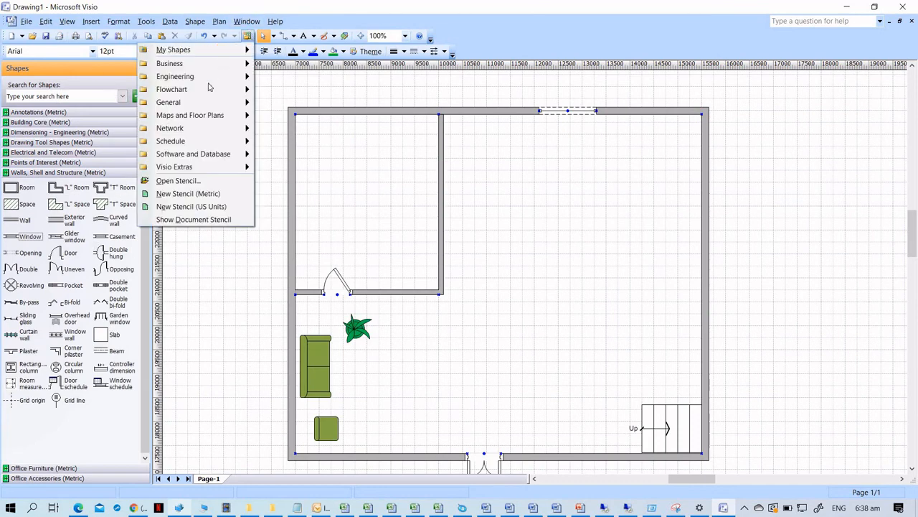
mouse_move(228, 101)
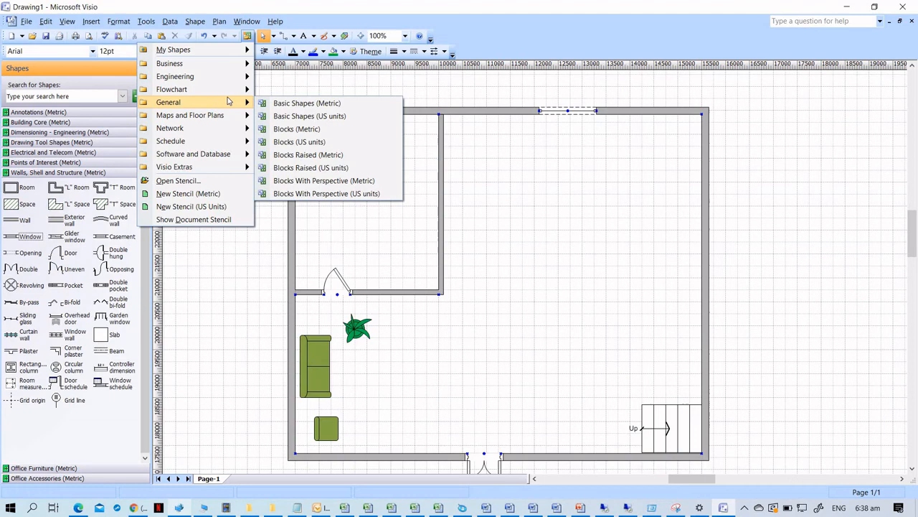
left_click(801, 182)
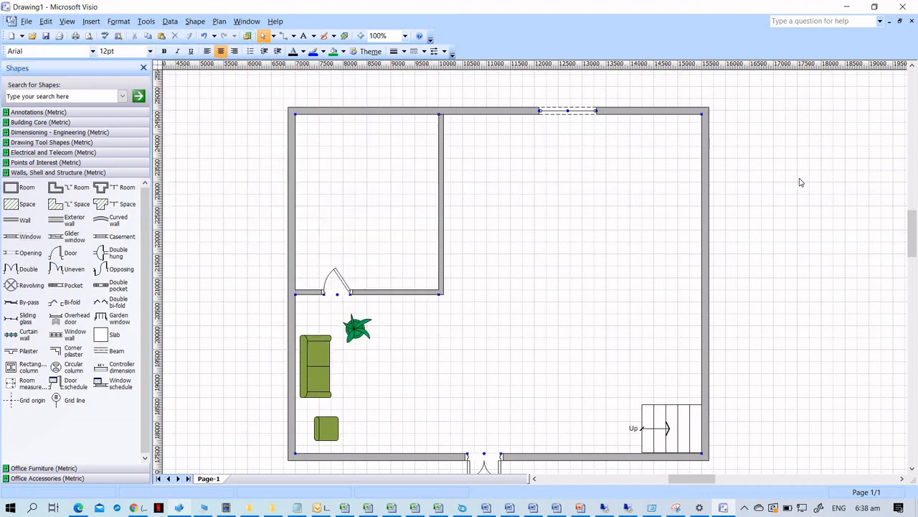